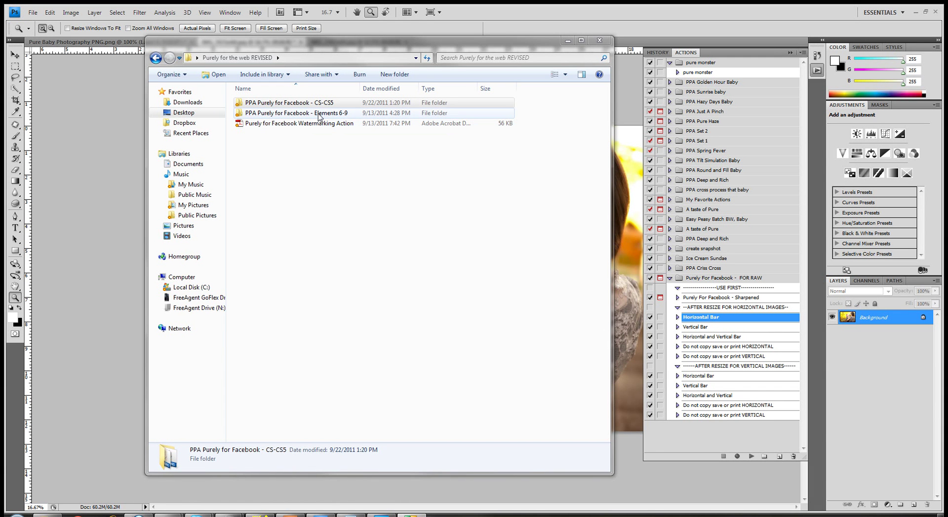
Browse the Elements 6-9 RAW folders, then open the CS-CS5 folder and select 'Purely For Facebook - FOR RAW.atn'
double_click(319, 114)
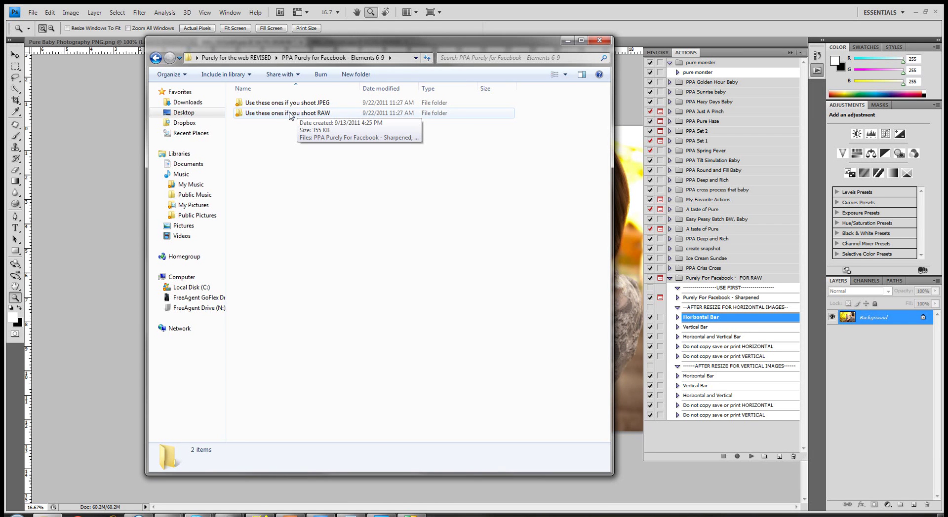
double_click(290, 113)
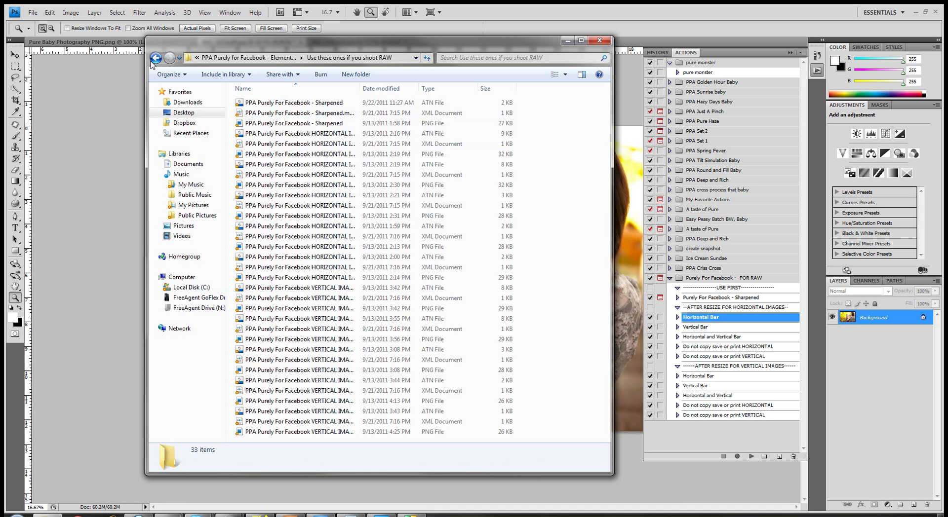
click(160, 59)
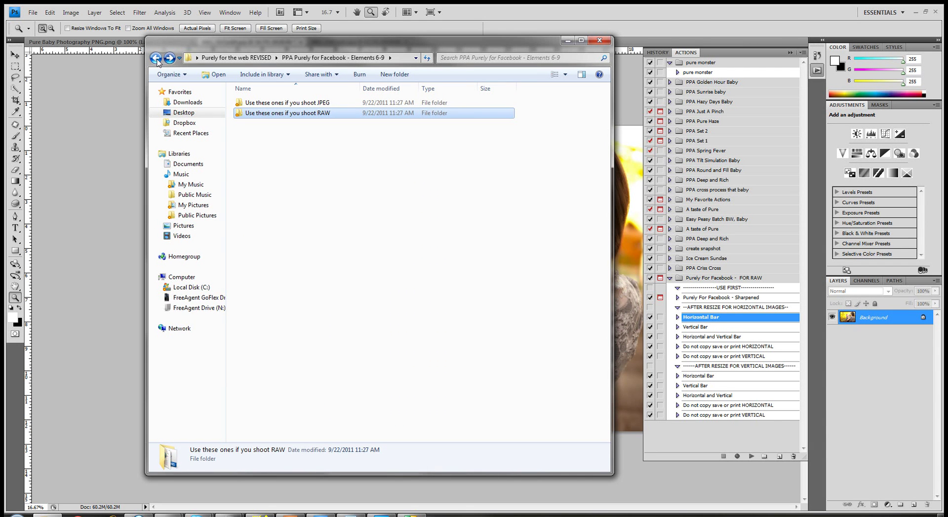
click(156, 58)
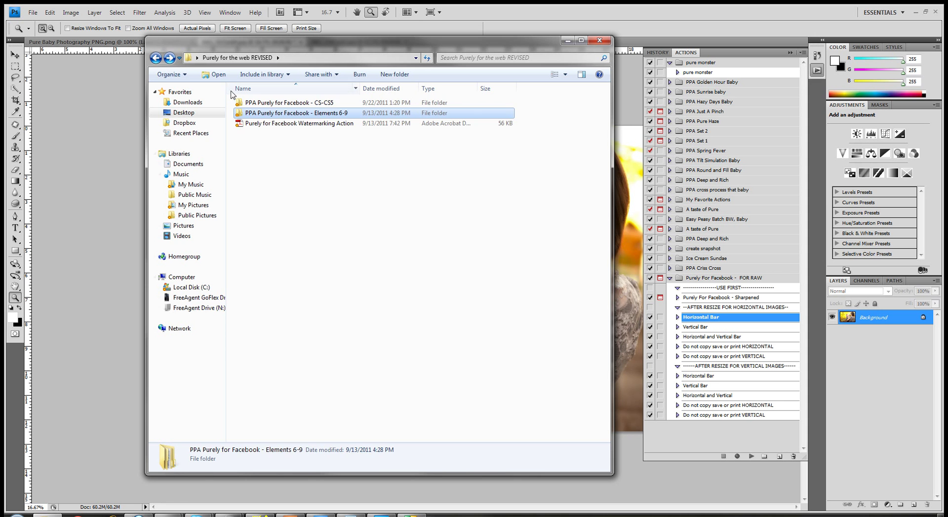
double_click(262, 105)
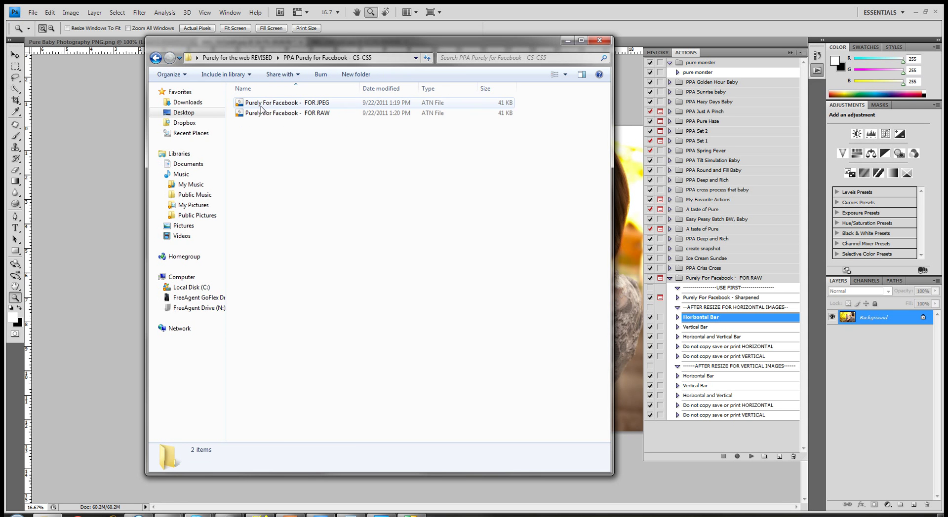
click(294, 115)
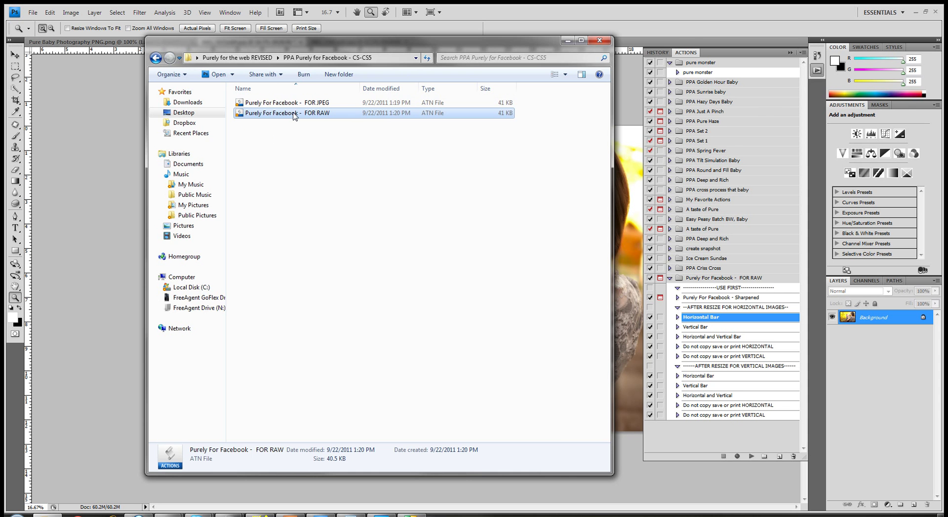
Load the FOR RAW action set, delete the duplicate set and select 'Purely For Facebook - Sharpened'
double_click(294, 114)
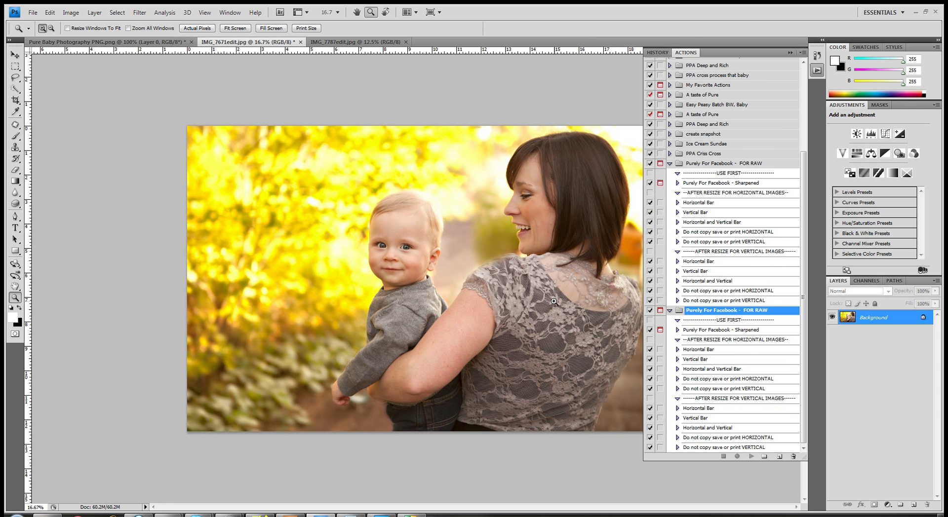
alt+click(793, 456)
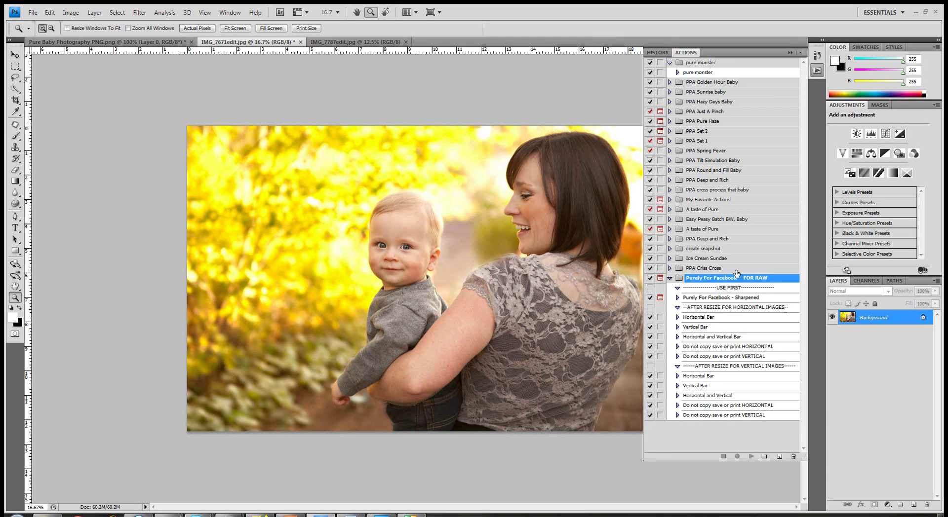
click(724, 299)
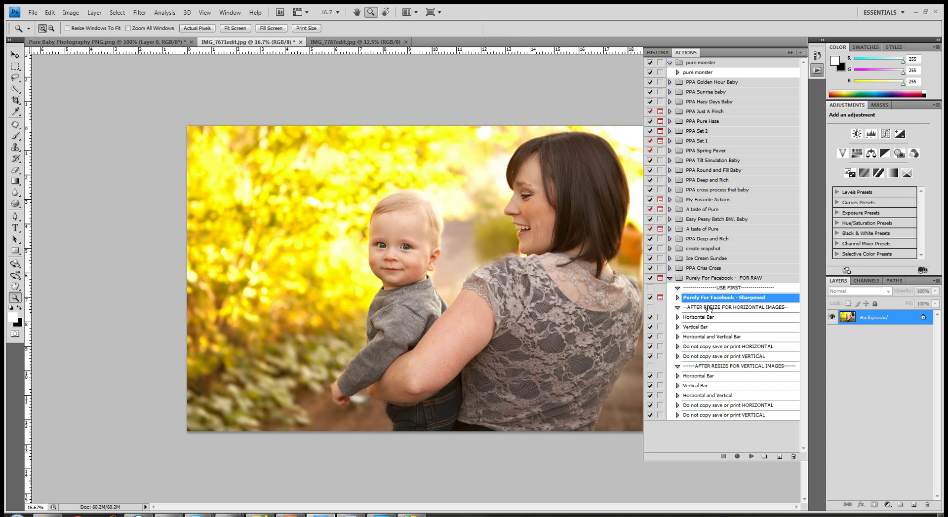
Run the Sharpened action and fade its sharpening to about 21% opacity in Luminosity mode
click(751, 457)
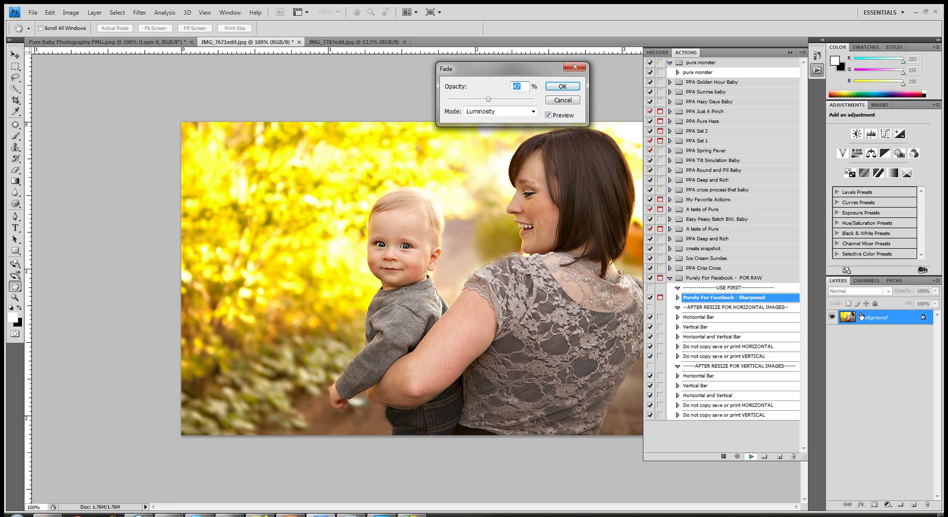
click(467, 100)
drag(468, 100, 538, 103)
drag(535, 102, 466, 102)
drag(467, 99, 467, 99)
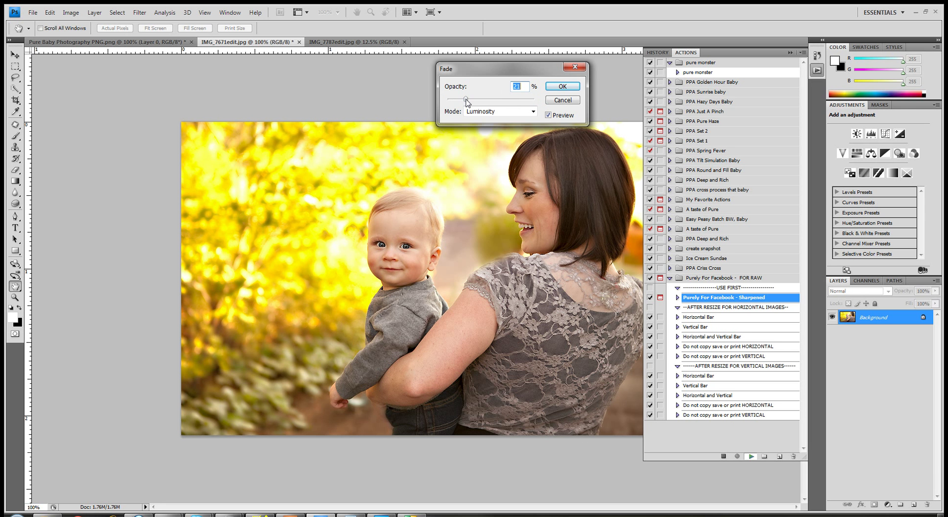
click(561, 87)
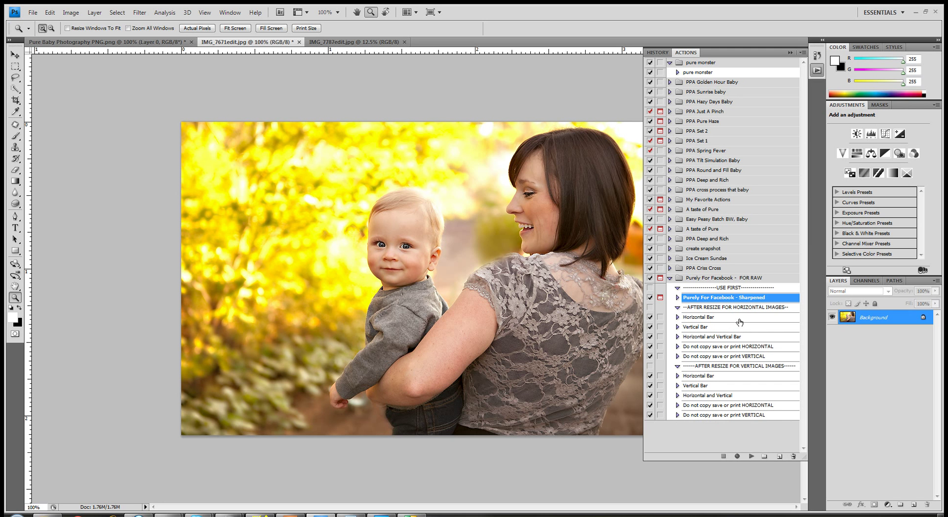
click(16, 136)
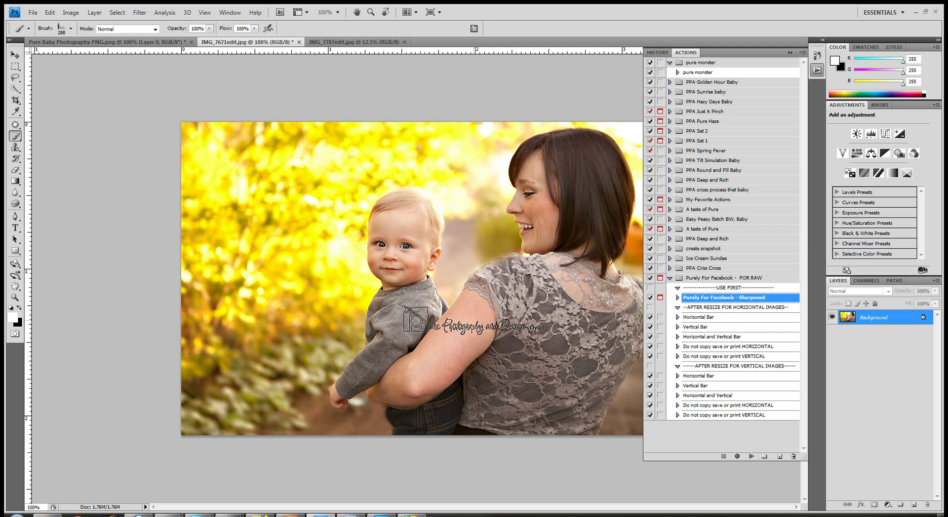
click(473, 325)
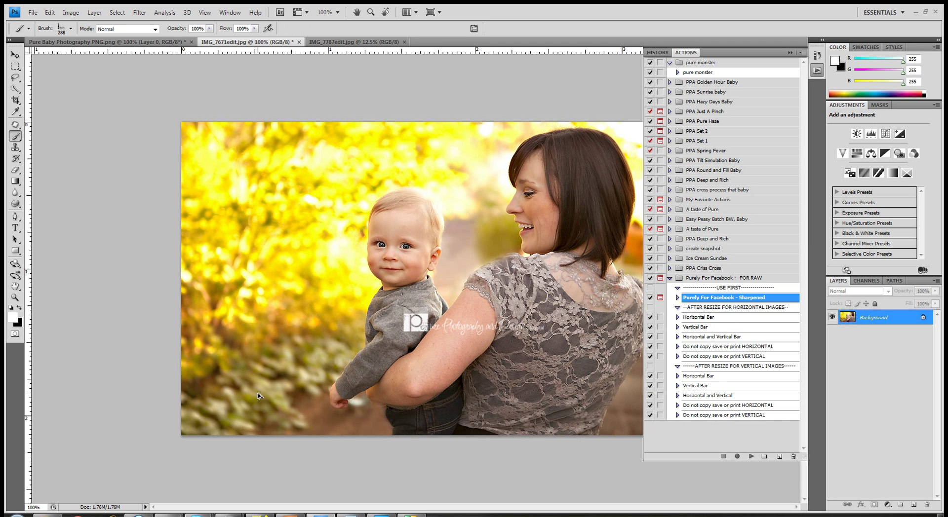
key(ctrl+z)
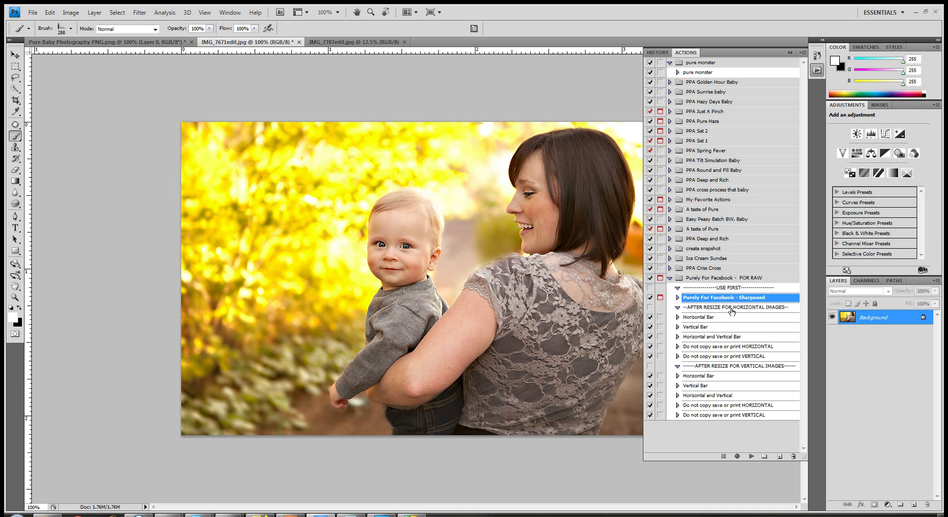
click(731, 316)
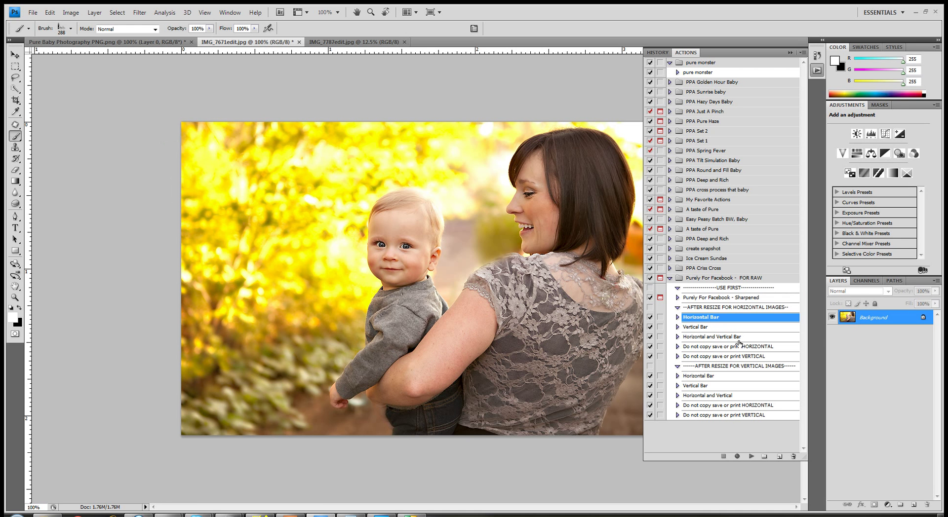
click(750, 456)
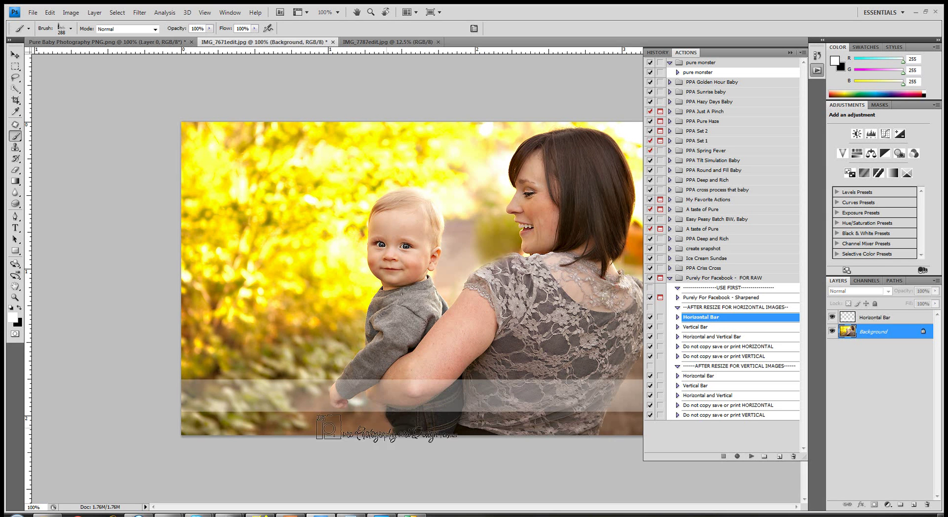
drag(165, 393, 908, 270)
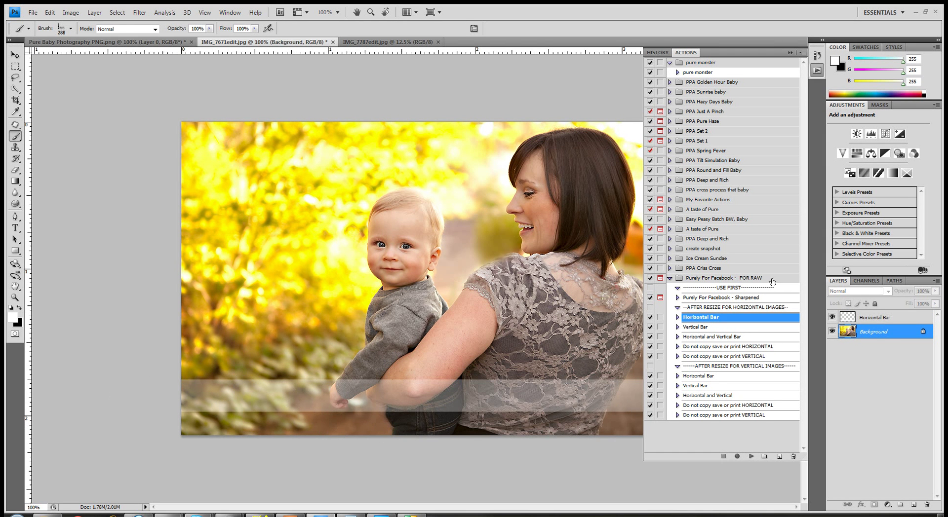
click(896, 318)
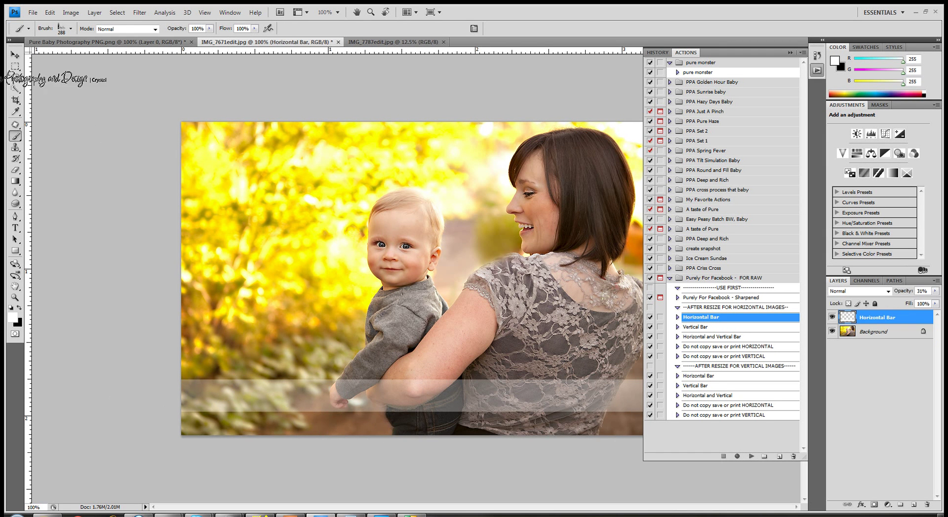
click(15, 54)
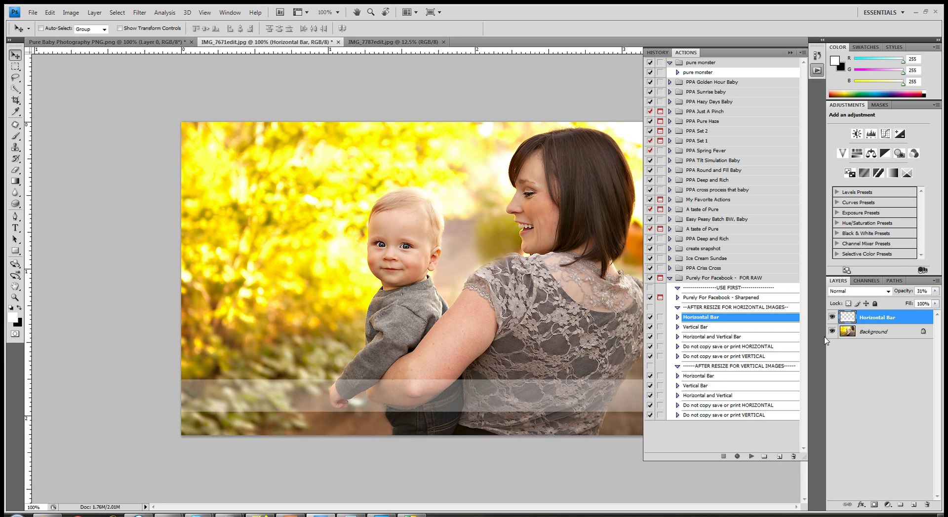
mouse_move(508, 373)
mouse_down()
mouse_move(509, 340)
mouse_move(508, 383)
mouse_up()
key(ctrl+t)
drag(416, 370, 416, 346)
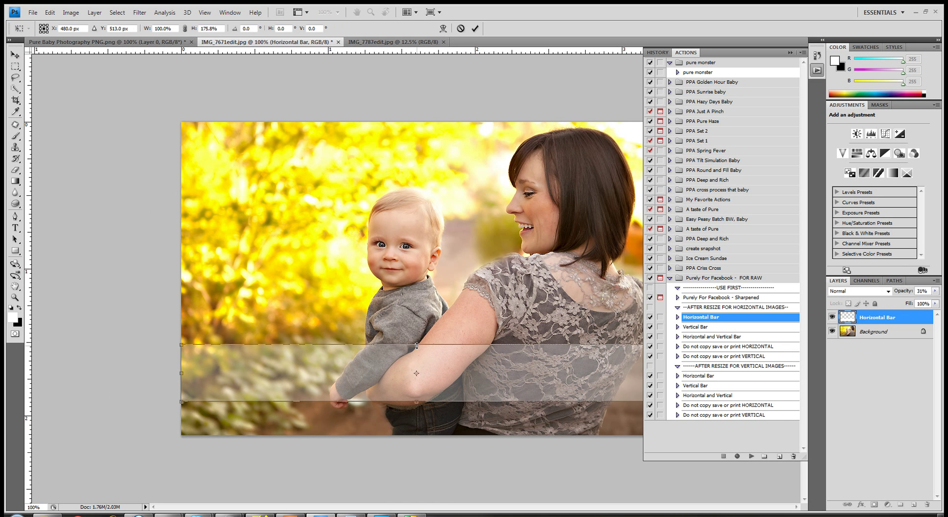
key(Return)
drag(896, 319, 927, 504)
Play the Horizontal and Vertical Bar action and shift the vertical bar to the photo's left side
click(737, 328)
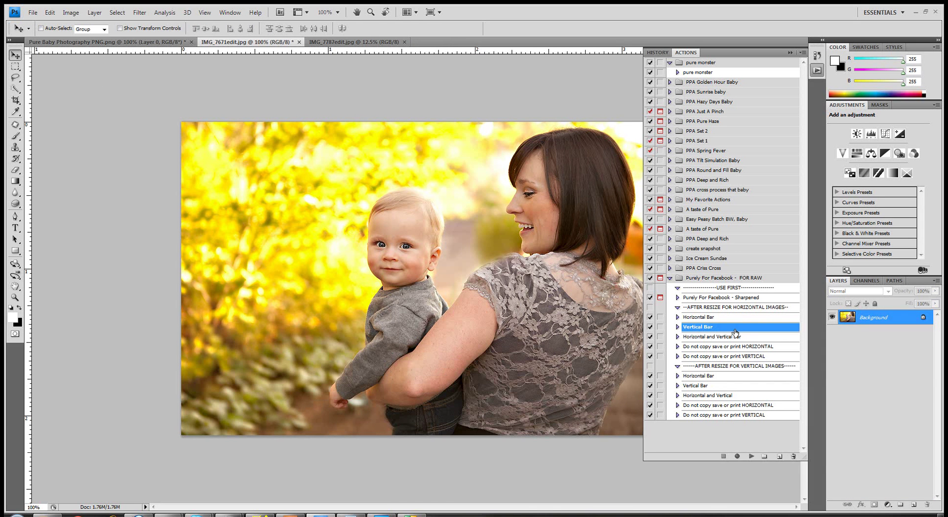
click(743, 337)
click(751, 457)
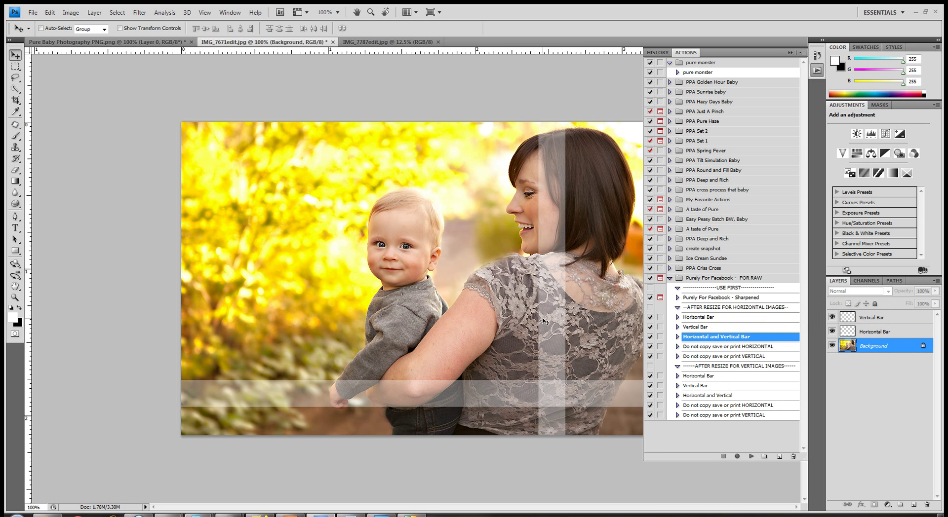
right_click(551, 305)
click(563, 308)
drag(552, 307, 258, 309)
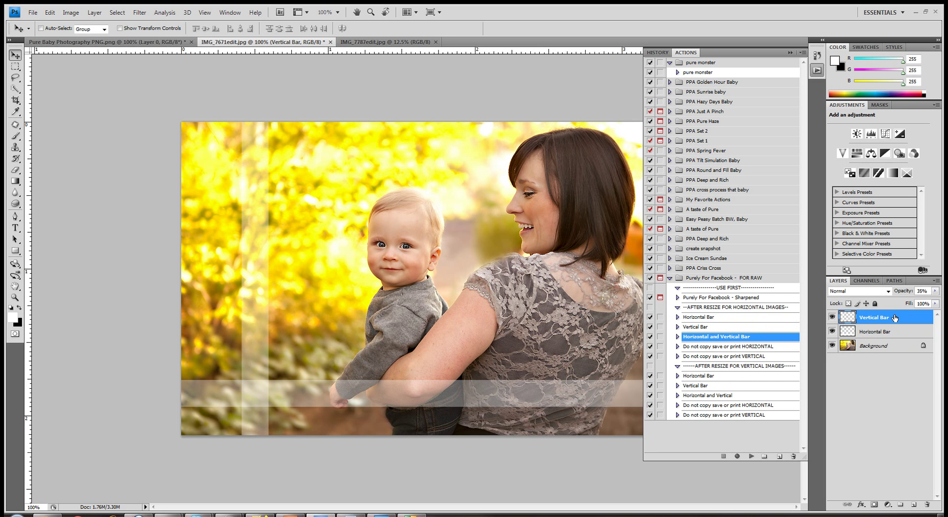
Delete the Vertical and Horizontal Bar layers, replay the bar action and select the horizontal 'Do not copy' action
drag(904, 321, 928, 504)
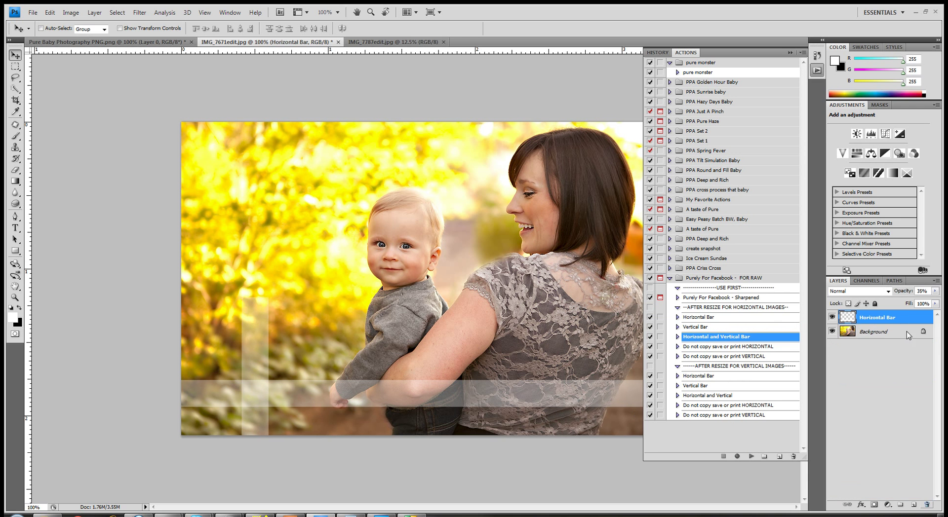
drag(903, 322, 927, 506)
click(751, 457)
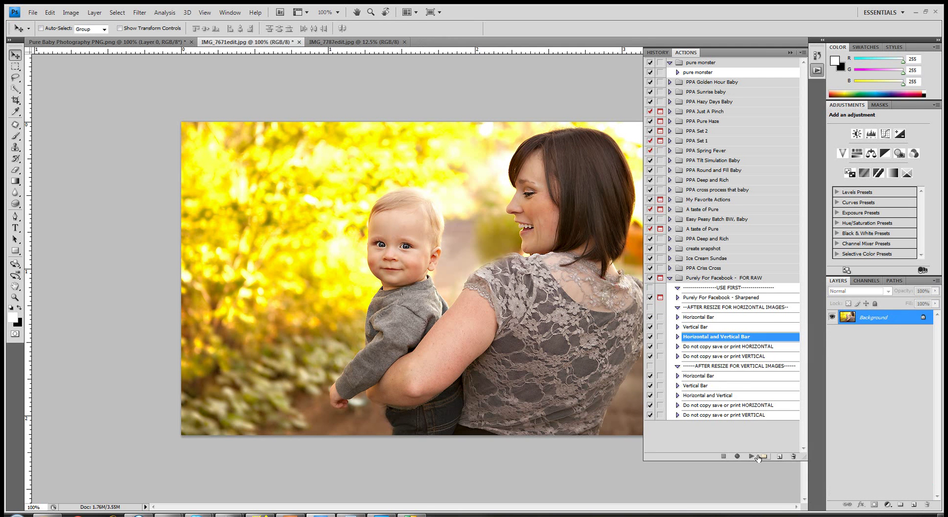
click(749, 348)
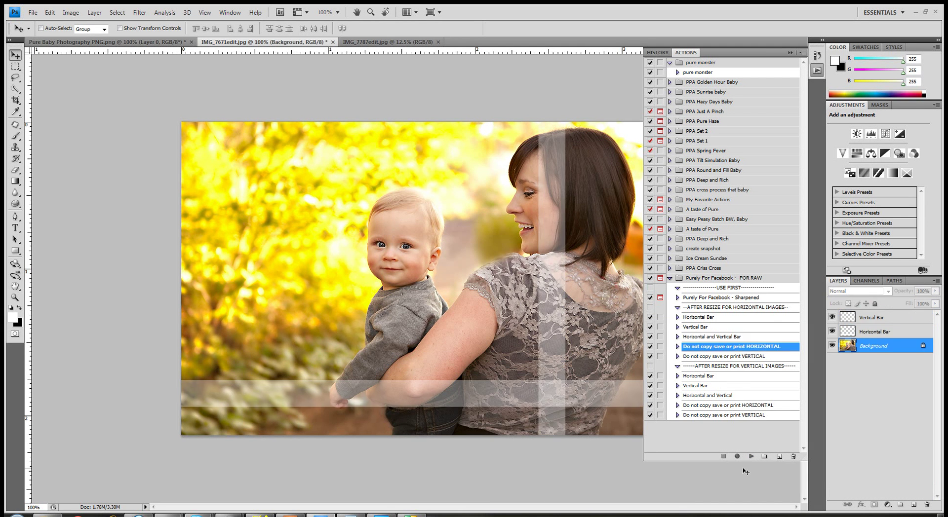
Play the horizontal 'Do not copy' text action, nudge the text up, then play the vertical text action
click(751, 457)
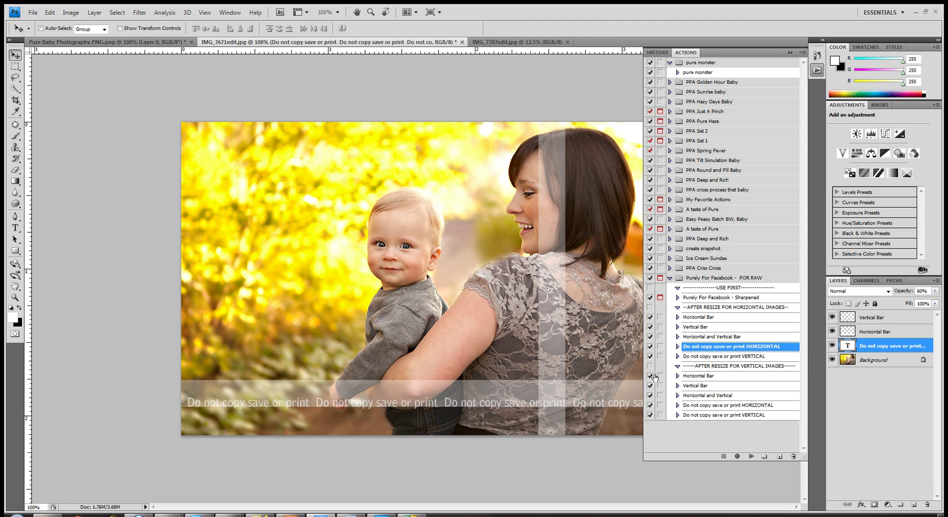
drag(532, 403, 536, 399)
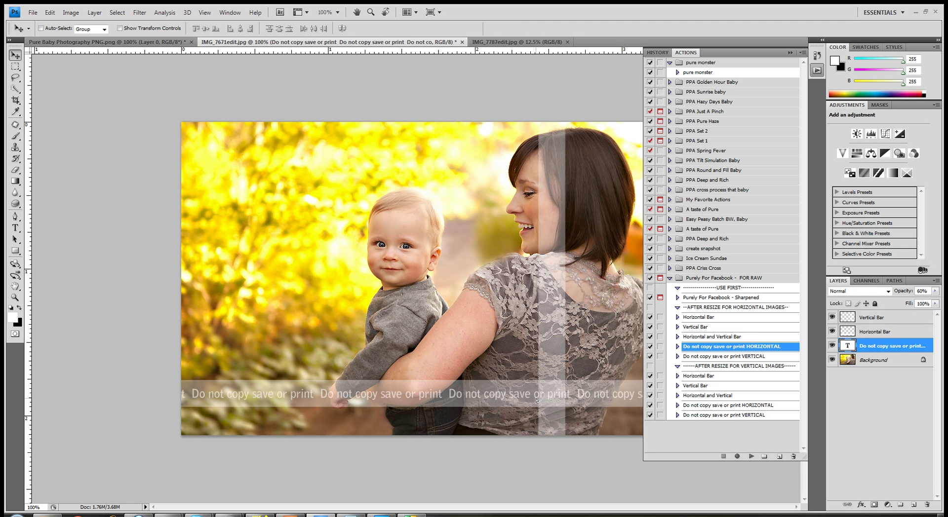
click(736, 357)
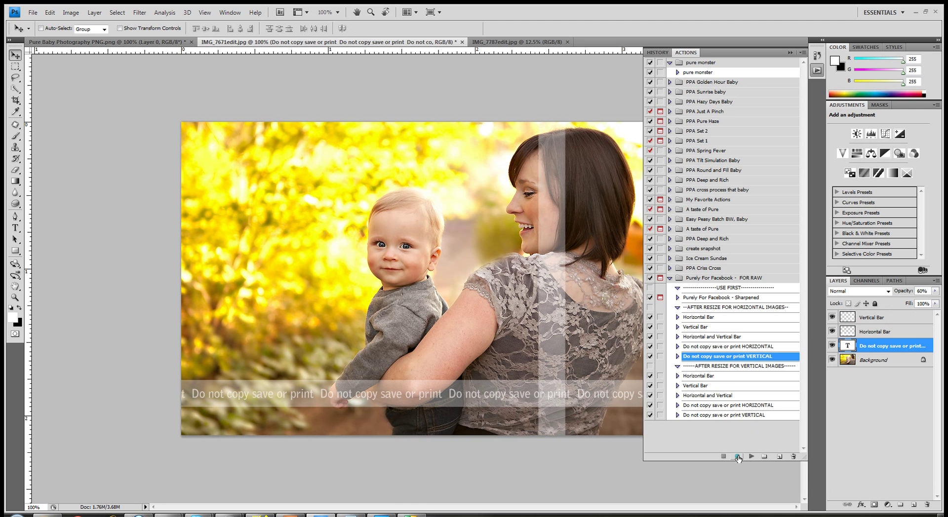
click(750, 457)
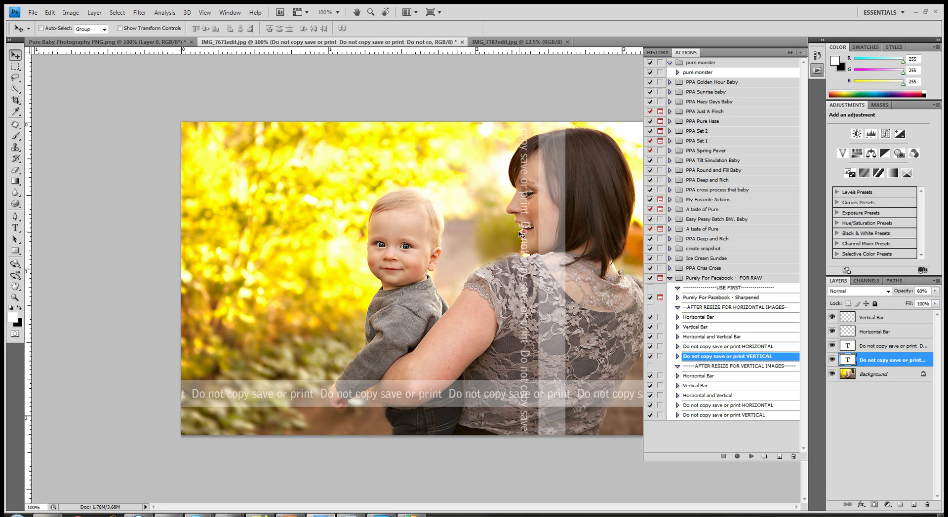
Select and shift the vertical watermark text, then delete its layer and the horizontal bar layer
right_click(534, 267)
click(538, 273)
drag(535, 269, 552, 268)
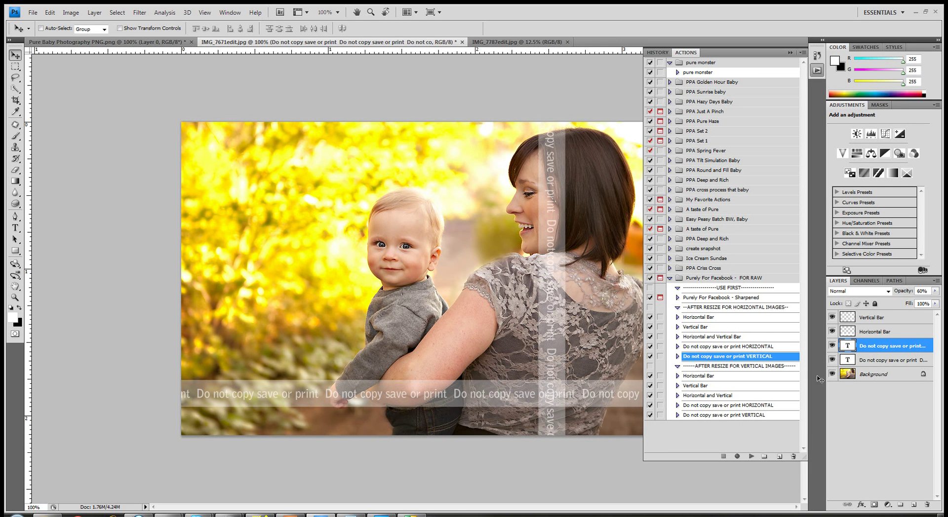
drag(914, 349, 926, 505)
drag(927, 332, 927, 505)
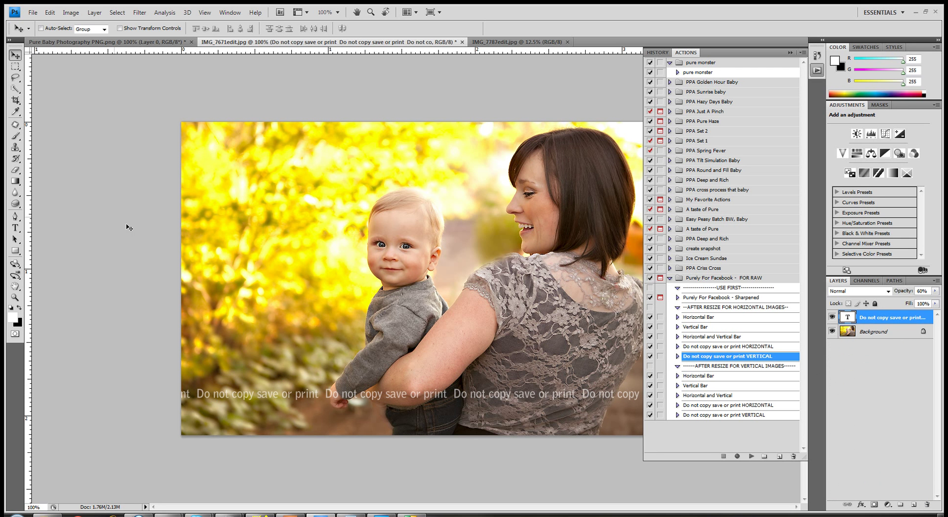
Paste the pure logo onto the baby photo, move it bottom-left, then delete the logo layer
click(80, 43)
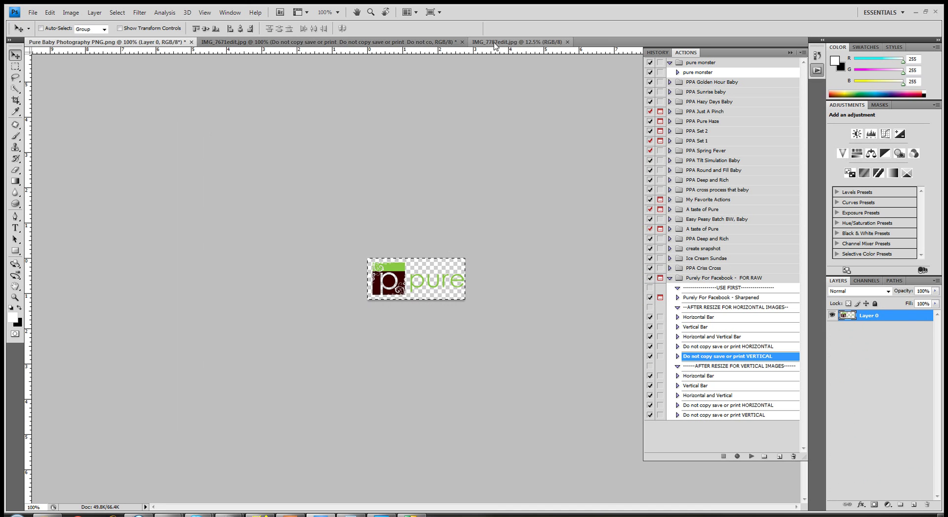
click(417, 42)
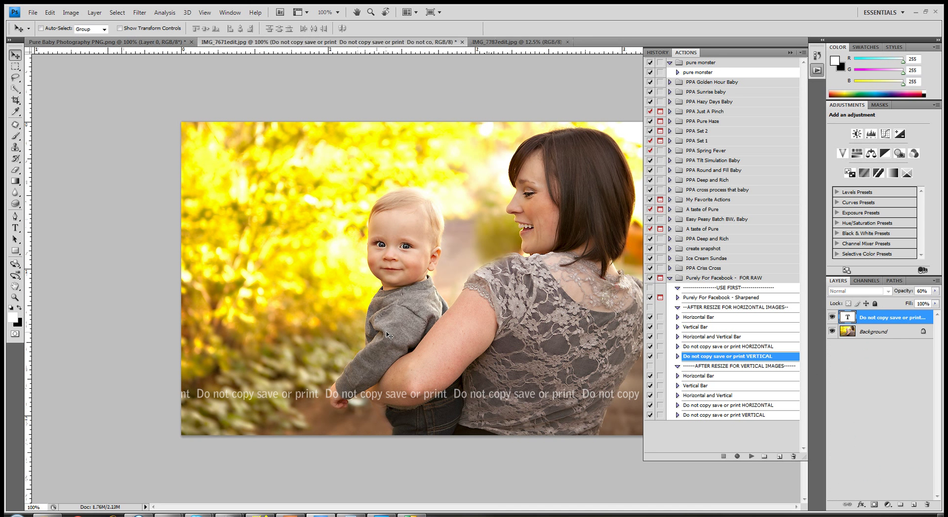
key(ctrl+v)
right_click(380, 275)
click(401, 283)
drag(375, 279, 209, 414)
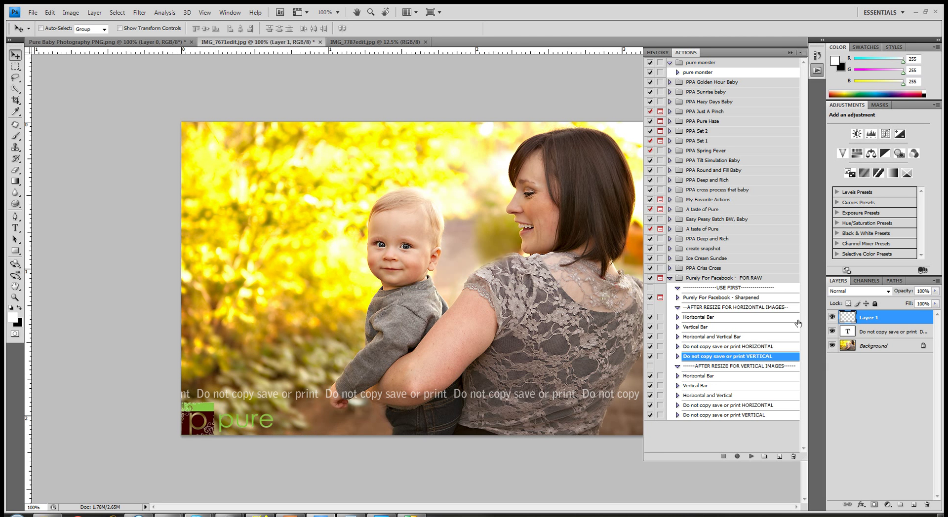
drag(884, 319, 927, 503)
Delete the watermark text layer, play the Horizontal Bar action, raise the bar and set 20% opacity
drag(911, 320, 927, 503)
click(738, 318)
click(751, 456)
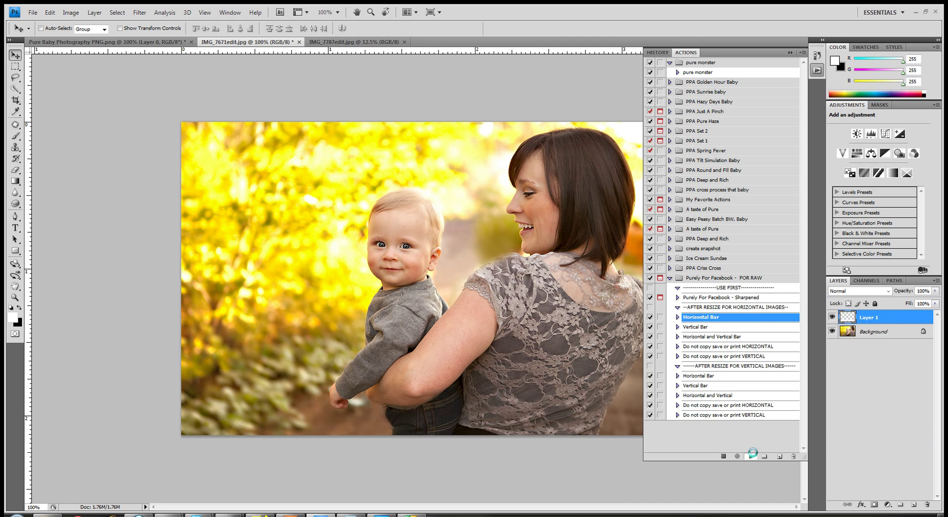
right_click(520, 396)
click(530, 400)
drag(528, 399, 527, 380)
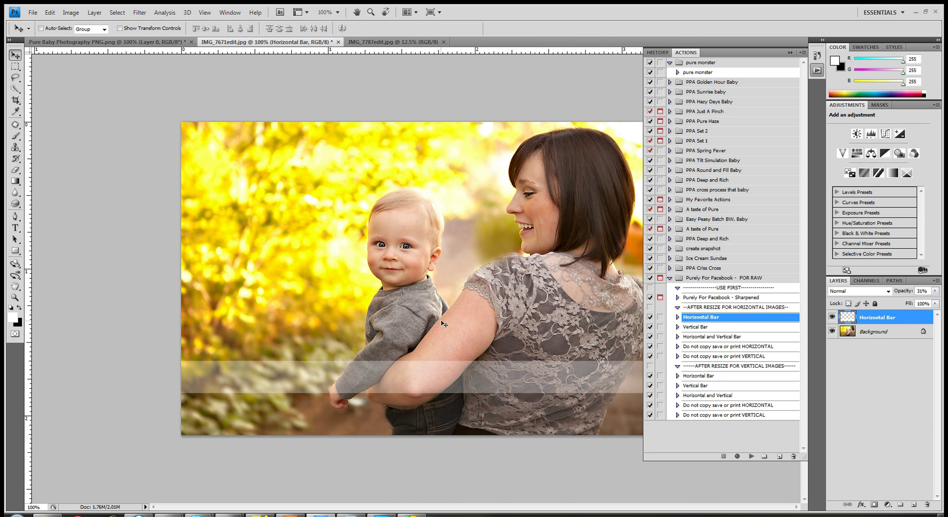
click(934, 291)
drag(898, 303, 894, 303)
click(142, 45)
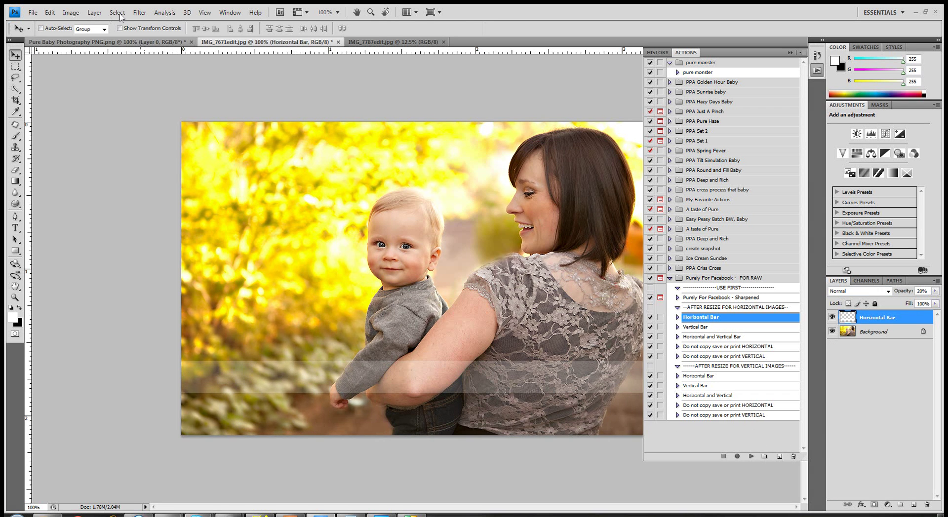
Select all of the pure logo document, paste it into the baby photo and move it onto the bar
click(158, 43)
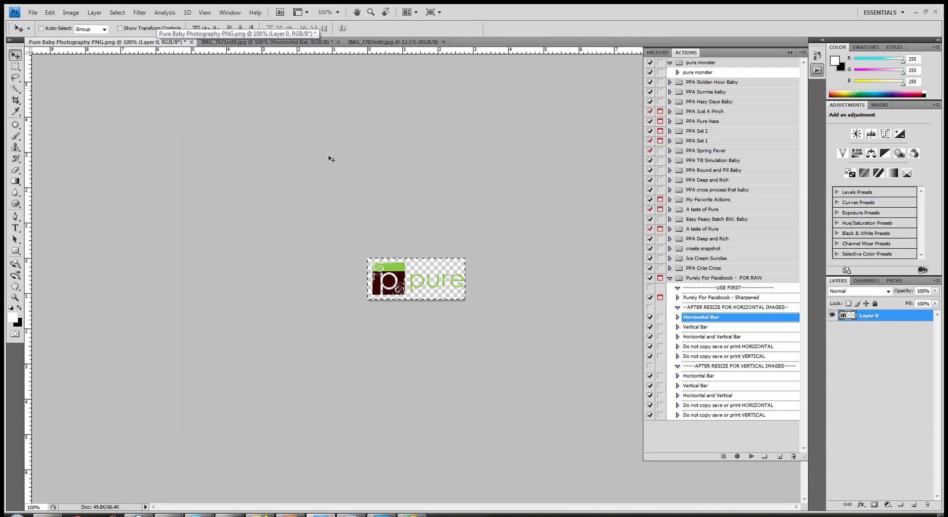
click(117, 12)
click(117, 20)
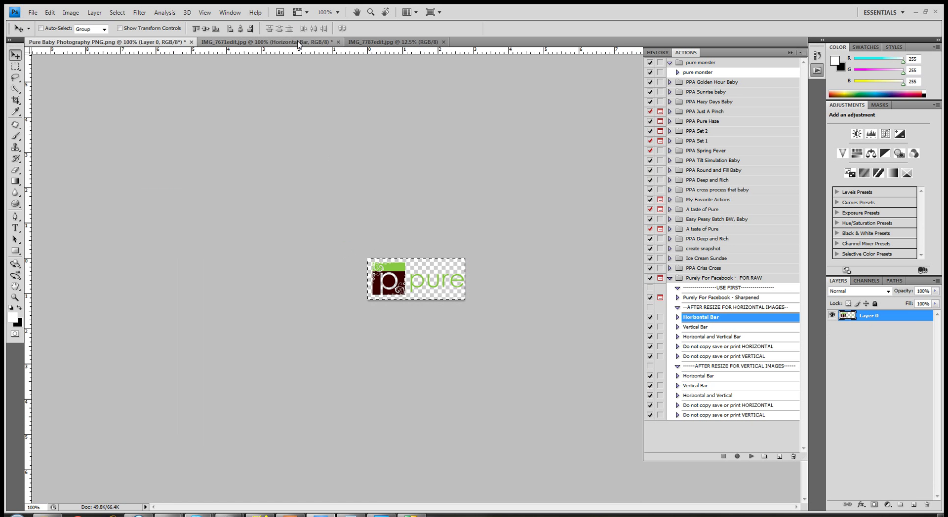
key(ctrl+Tab)
key(ctrl+v)
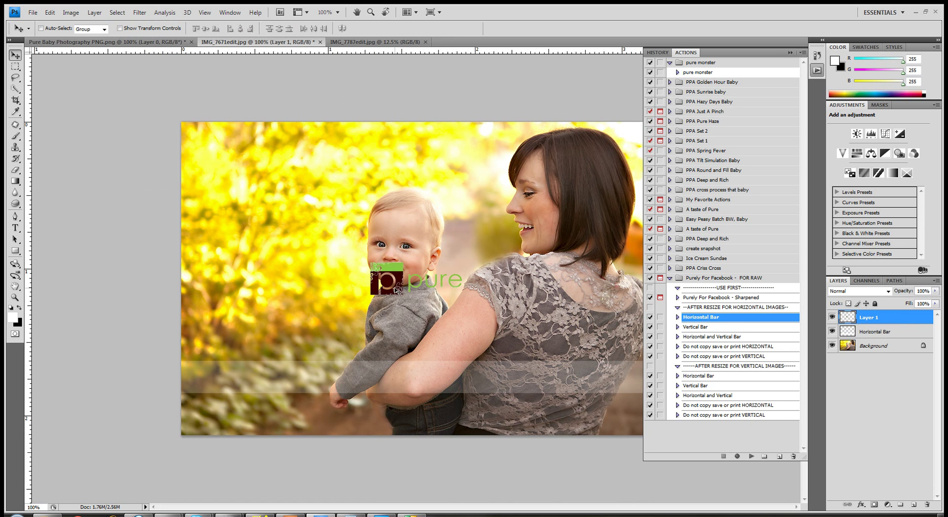
drag(399, 316, 427, 385)
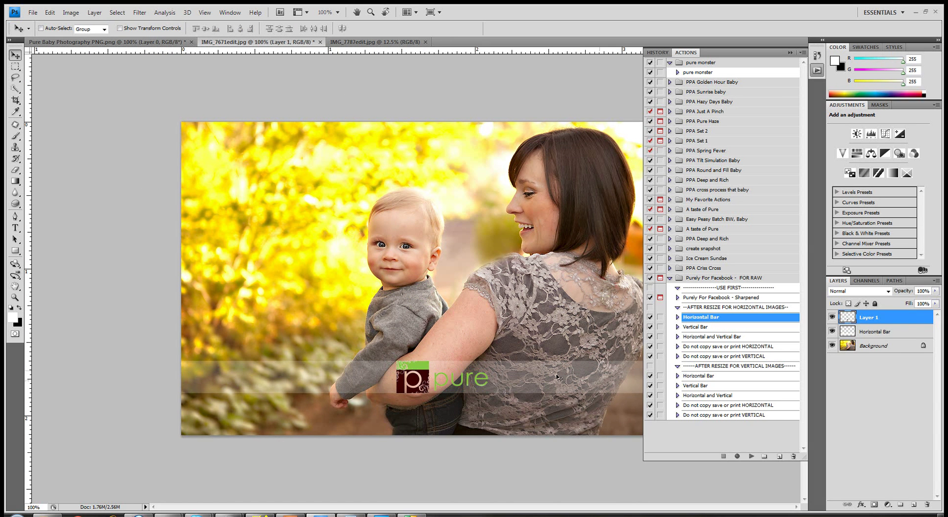
Fade the logo to partial opacity, slide it right along the bar, then delete the logo layer
click(934, 291)
drag(940, 301, 912, 301)
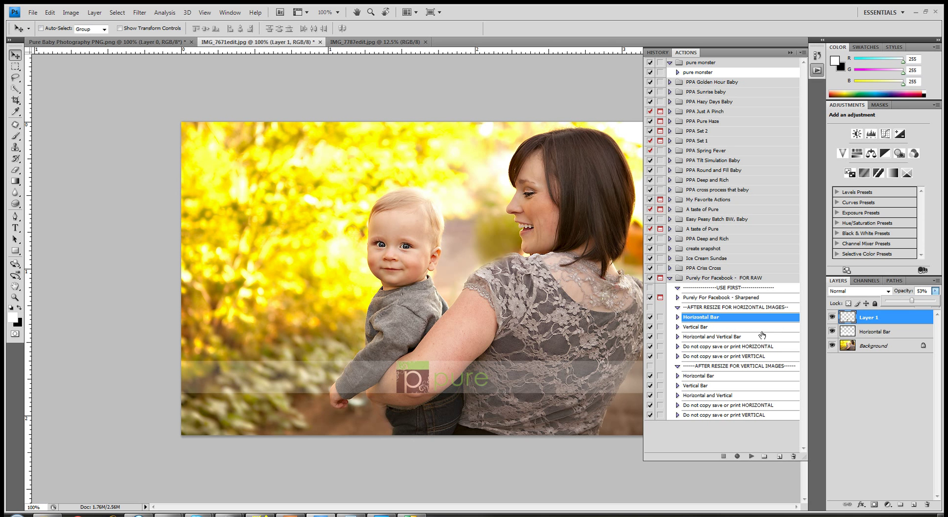
click(422, 378)
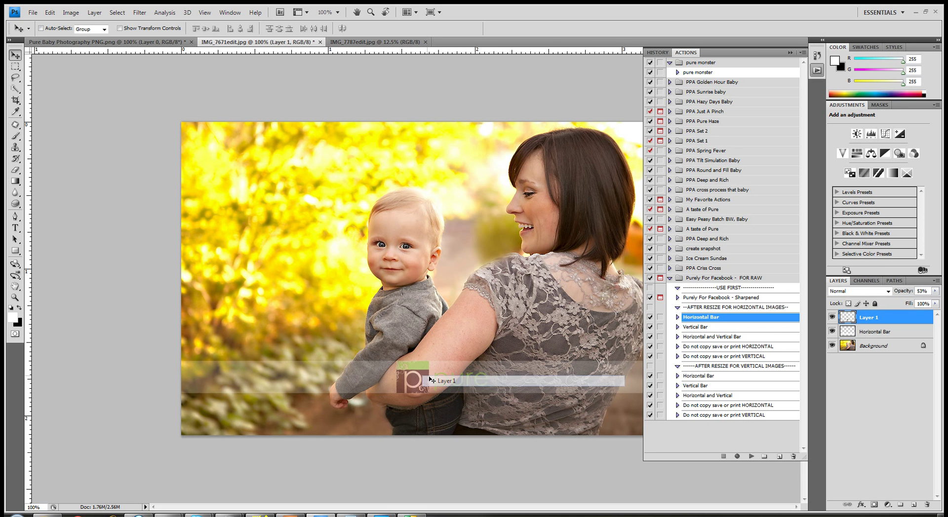
mouse_move(422, 378)
mouse_down()
mouse_move(503, 375)
mouse_move(426, 376)
mouse_up()
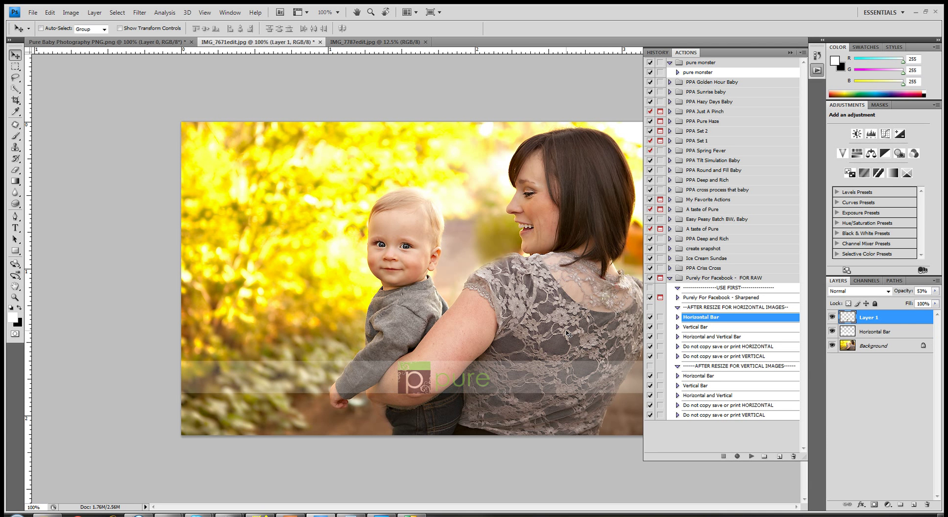
drag(935, 322, 927, 505)
Replace the Horizontal Bar layer by rerunning the action and move the logo down onto the bar
drag(902, 323, 927, 504)
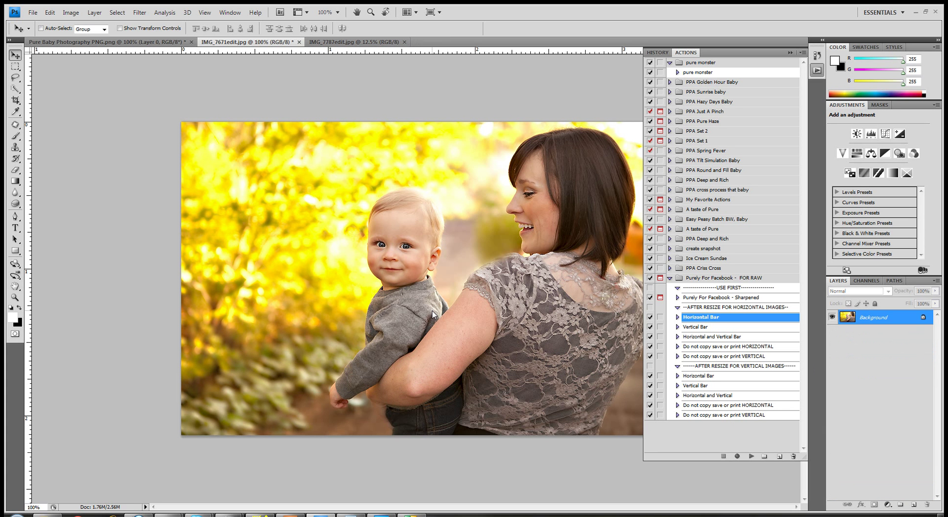
click(749, 457)
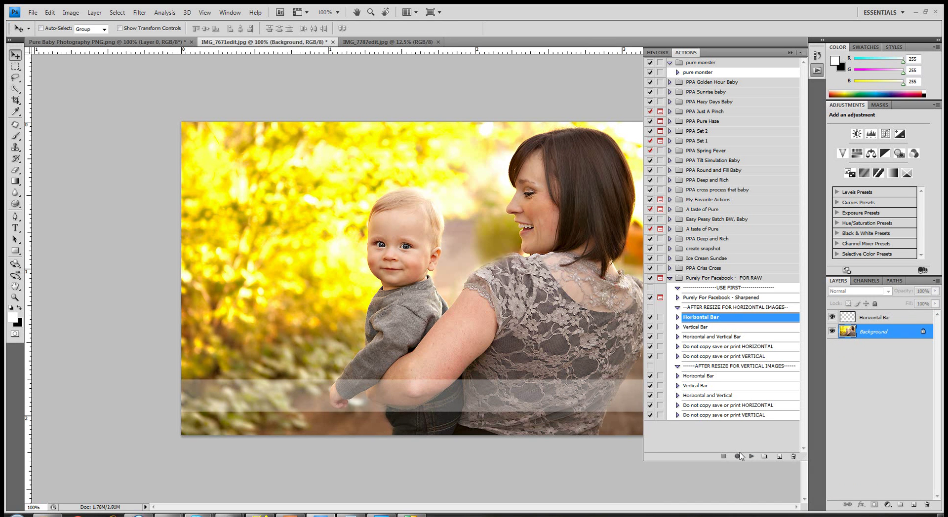
drag(416, 285, 440, 401)
Flatten the image and save it as JPEG over the existing file
key(ctrl+shift+e)
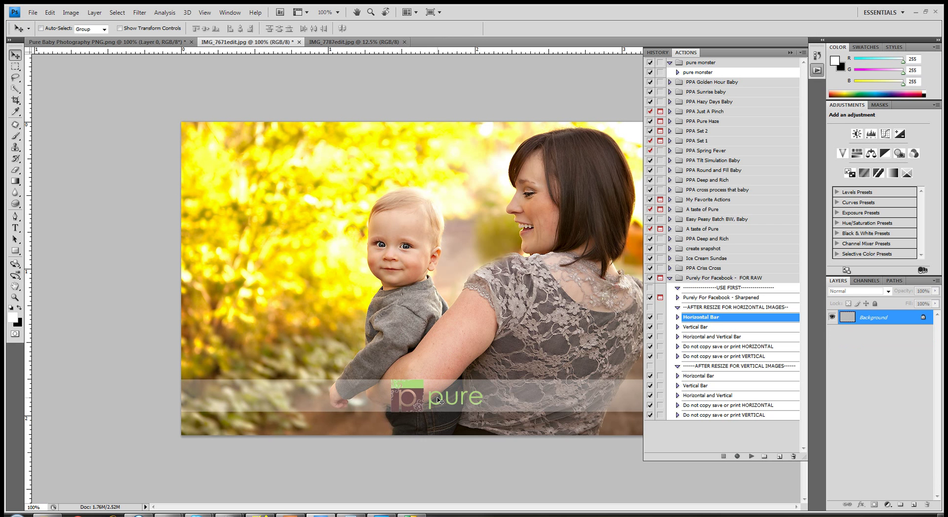
key(ctrl+shift+s)
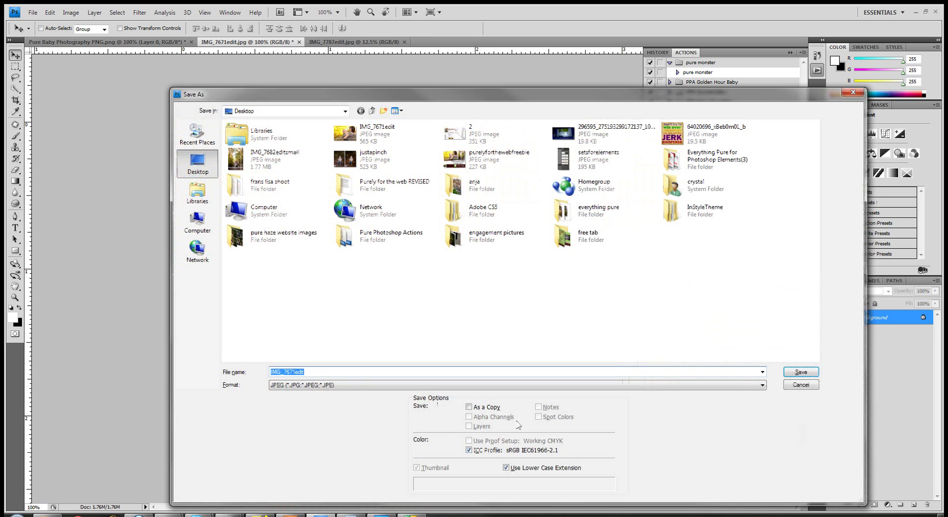
click(806, 374)
click(431, 191)
click(528, 148)
key(v)
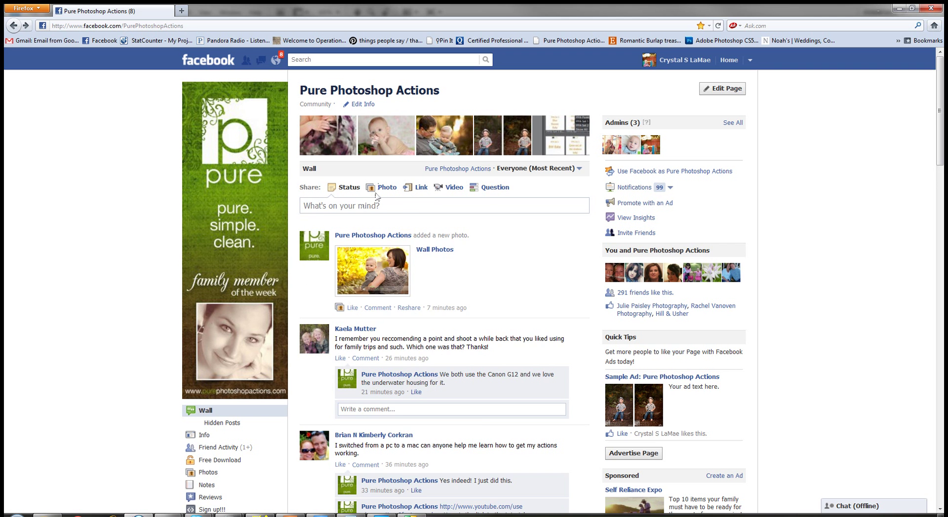
Upload the watermarked photo from the desktop to the page wall, share it and view it full size
click(384, 187)
click(348, 216)
click(486, 224)
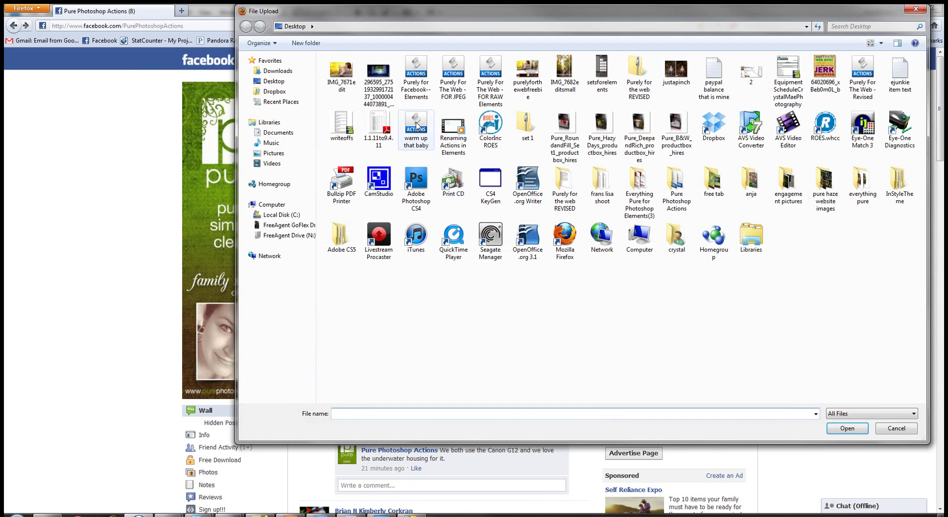
click(346, 79)
key(Return)
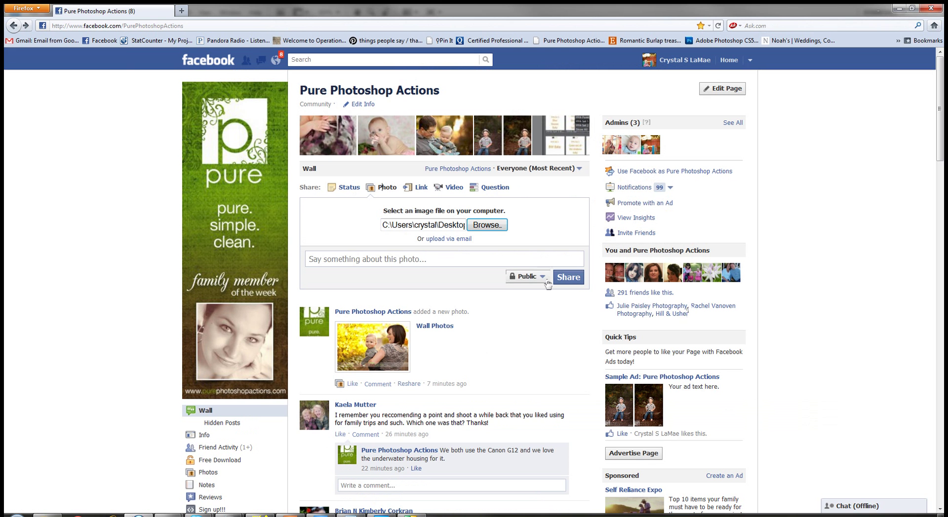
click(567, 278)
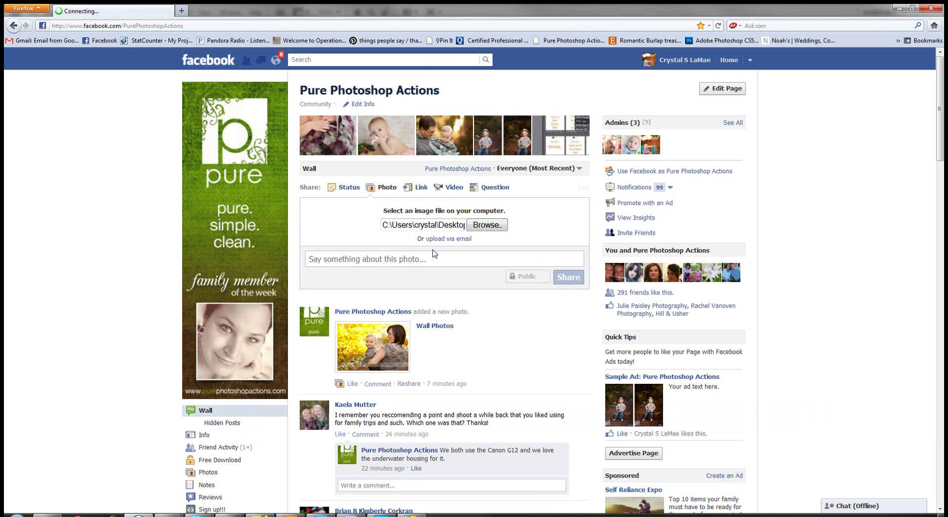
click(390, 262)
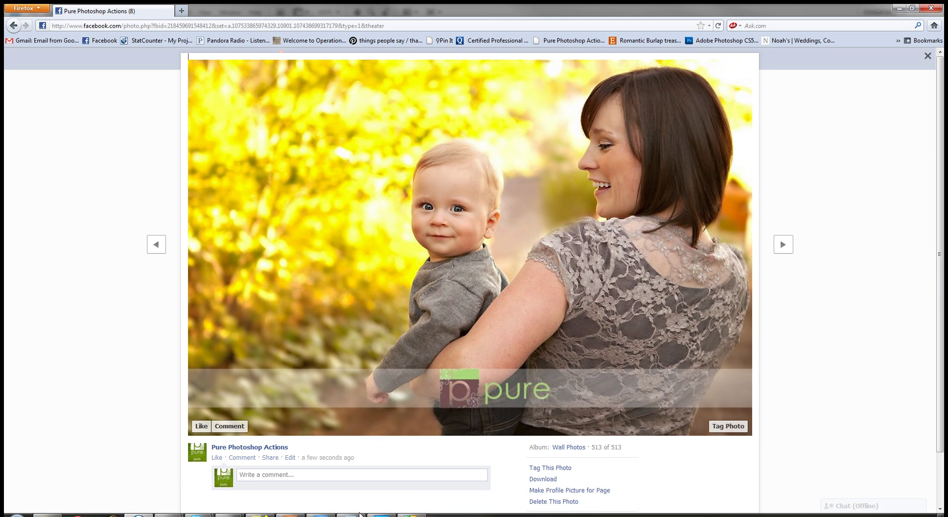
Run the Purely For Facebook - Sharpened action on IMG_7787edit.jpg and accept the Fade settings
key(alt+Tab)
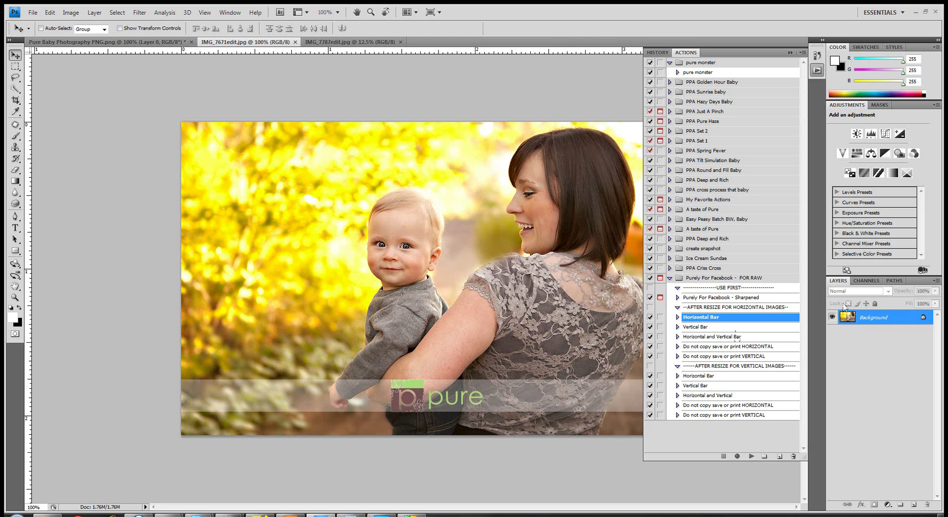
click(344, 43)
click(735, 299)
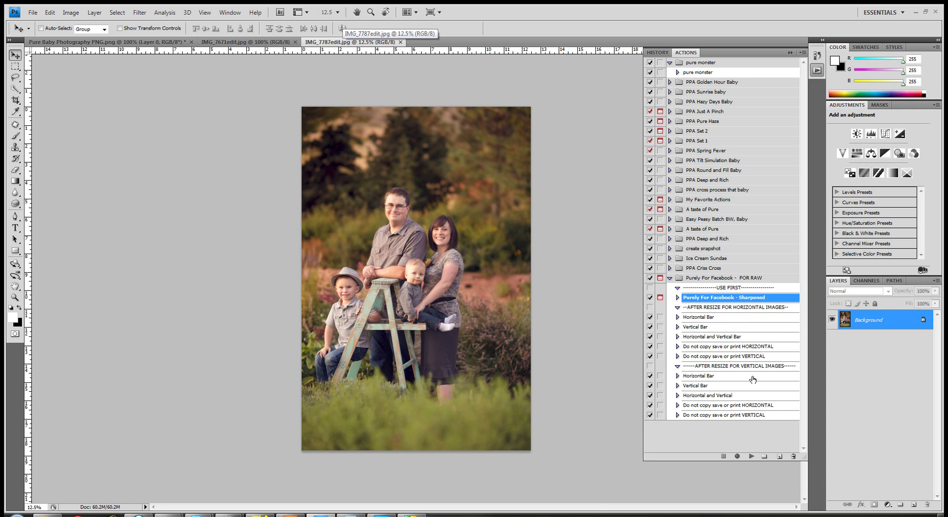
click(751, 457)
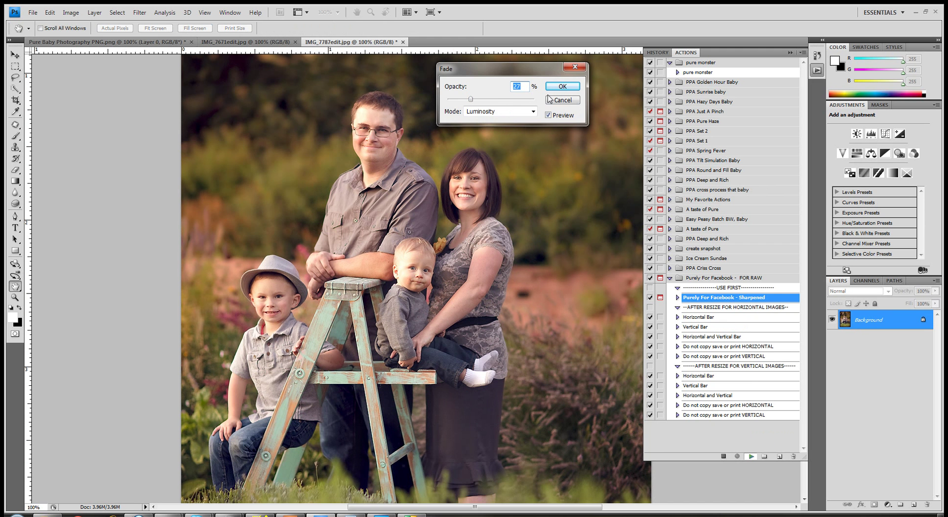
click(563, 86)
key(v)
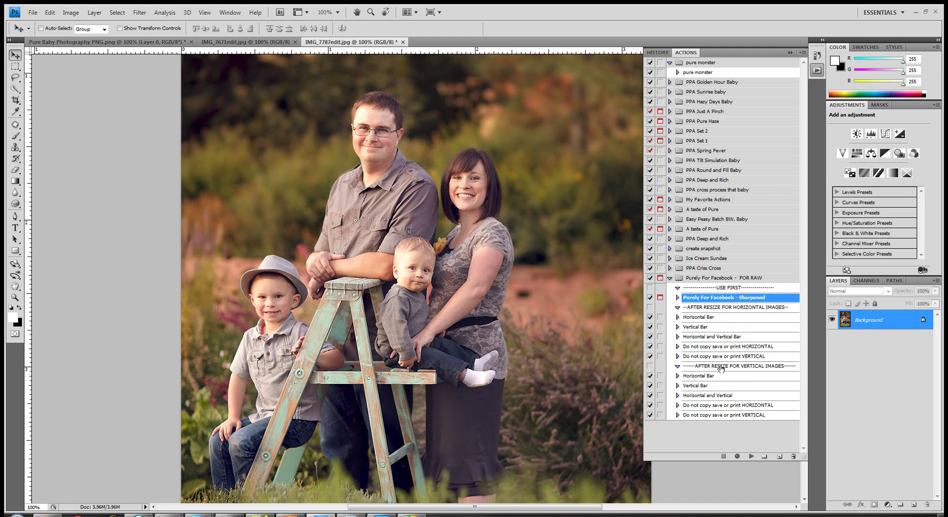
Select the vertical-images action set, keeping its name, and zoom out to show the whole photo
click(721, 368)
double_click(721, 368)
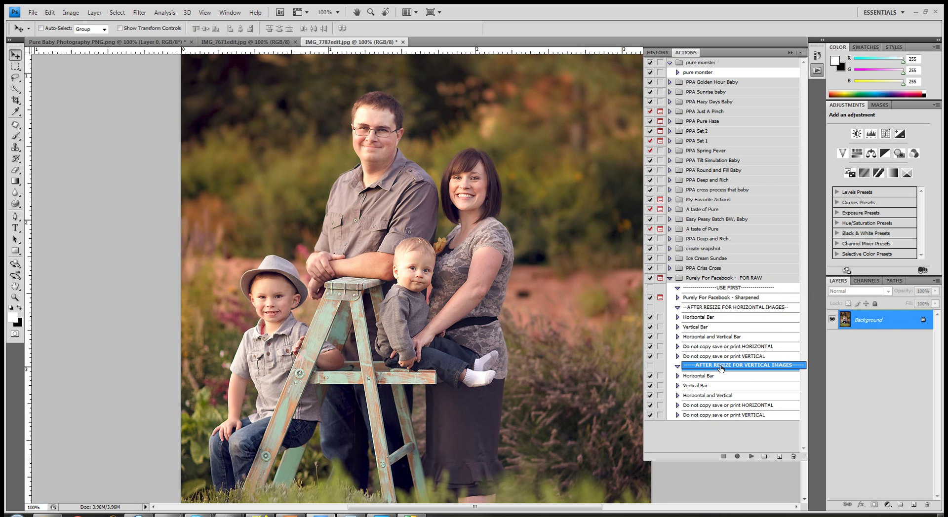
key(Return)
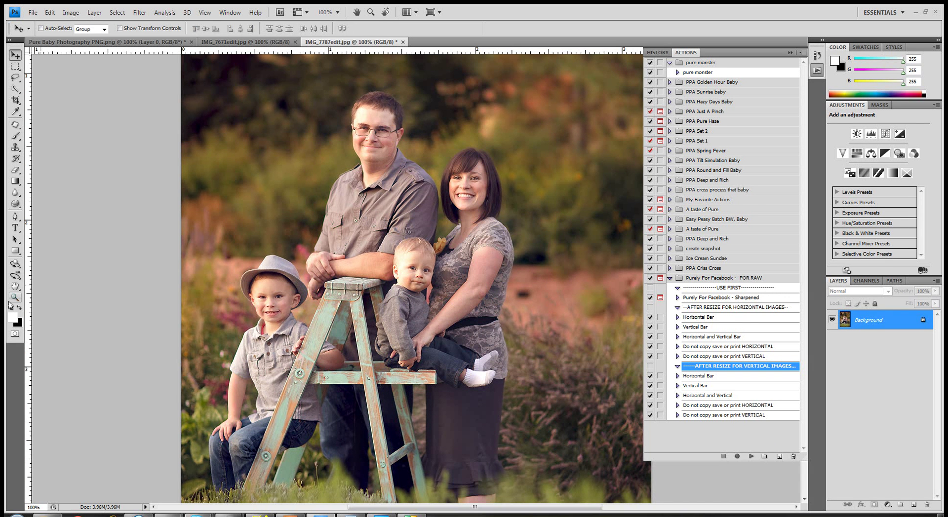
click(12, 299)
alt+click(577, 304)
alt+click(577, 304)
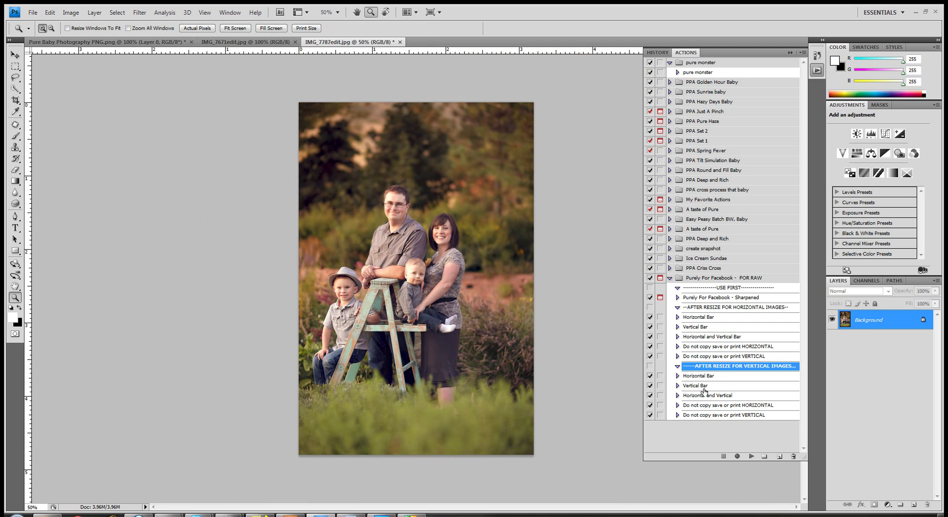
Play the vertical-images Horizontal Bar action, raise the bar over the family and fade it to 24% opacity
click(713, 394)
click(709, 377)
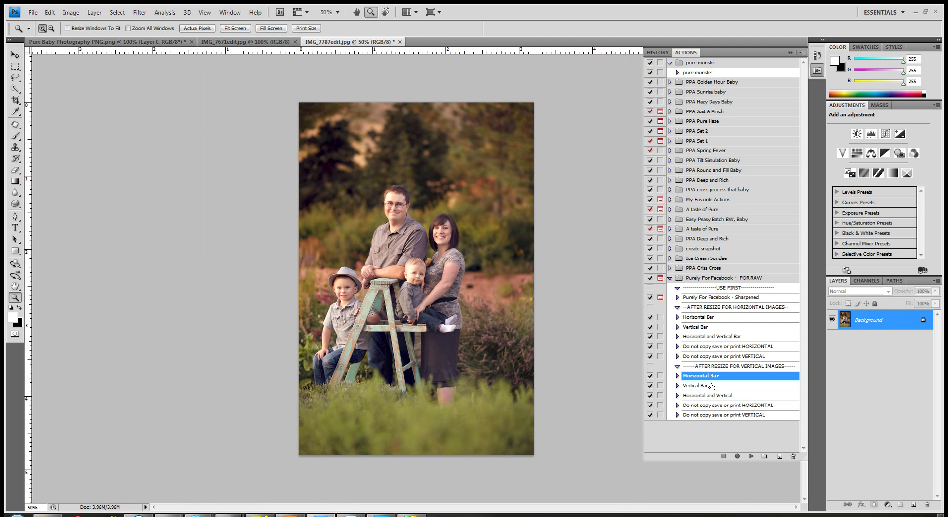
click(752, 458)
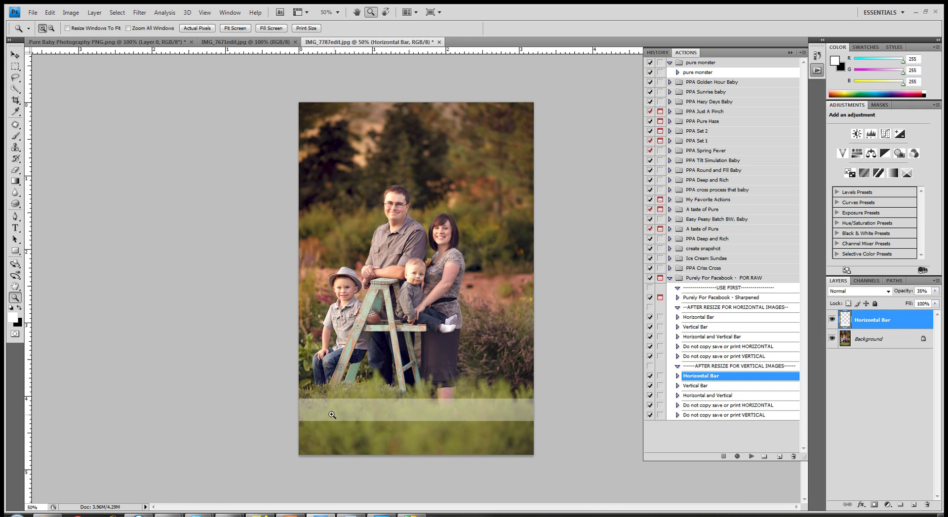
click(15, 54)
drag(392, 406, 391, 341)
drag(935, 291, 898, 305)
click(77, 42)
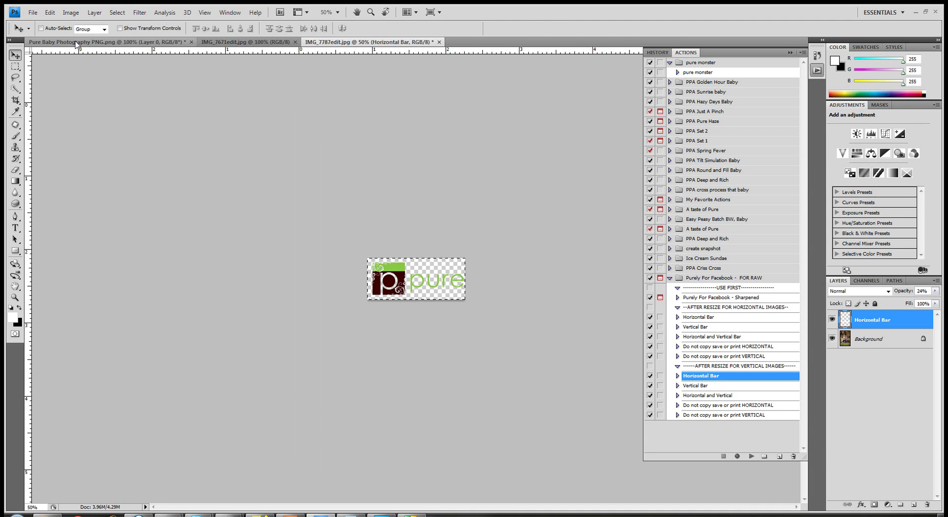
Paste the pure logo into the family photo and drag it onto the translucent bar
click(348, 46)
key(ctrl+v)
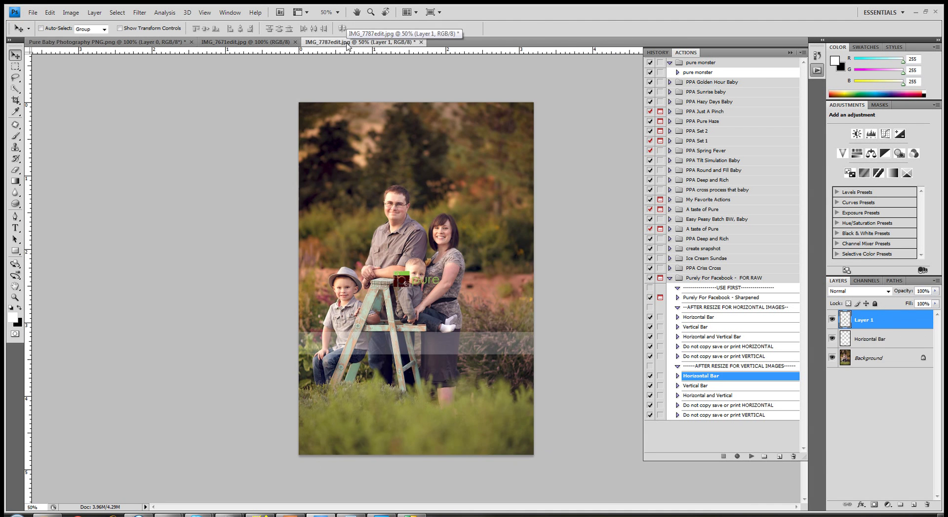
right_click(412, 276)
click(421, 284)
right_click(402, 277)
click(408, 283)
drag(408, 282, 406, 342)
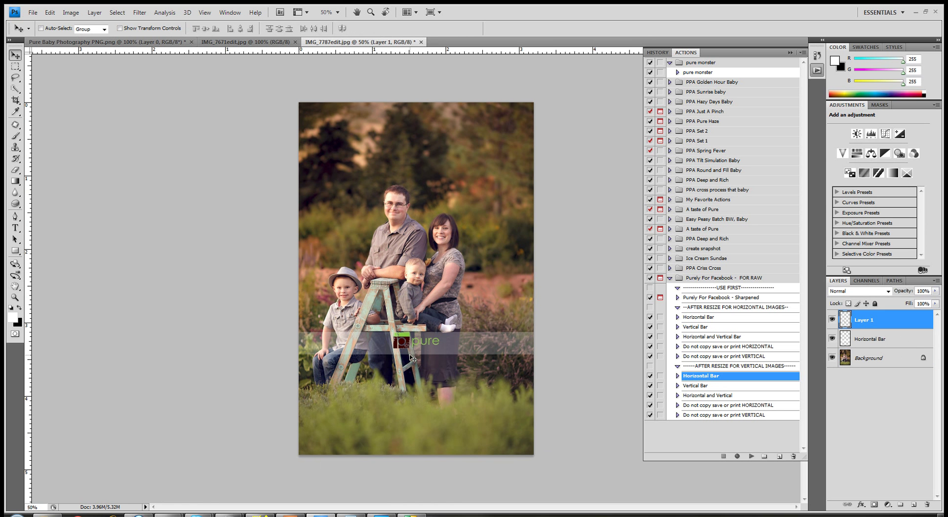
Enlarge the logo to about 128% with Free Transform
key(ctrl+t)
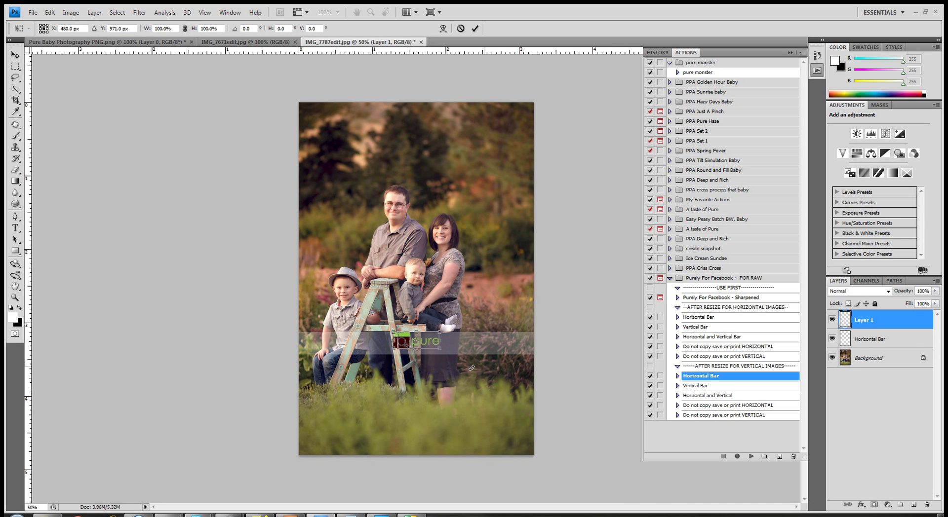
drag(439, 348, 453, 356)
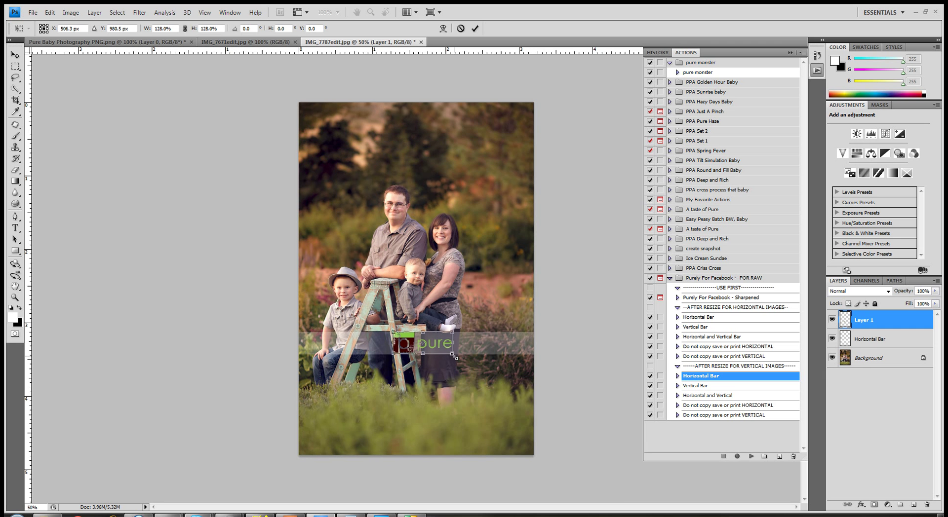
key(Return)
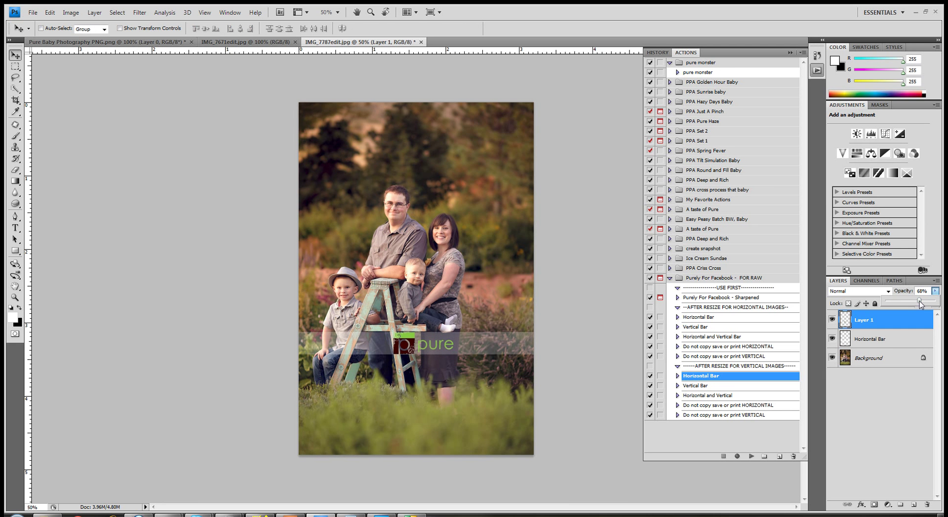
Set the logo layer's opacity to 68% and nudge it slightly left on the bar
click(918, 300)
right_click(408, 345)
click(416, 344)
drag(410, 344, 398, 341)
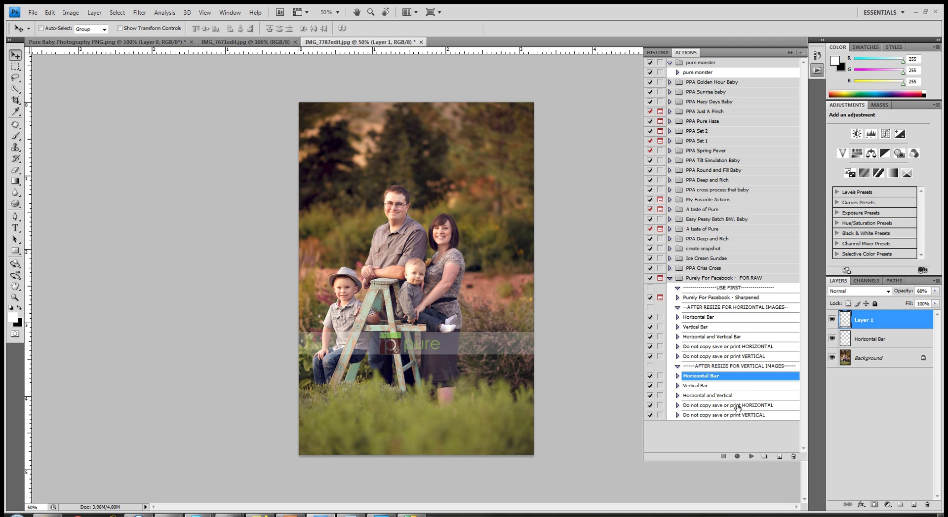
Run the 'Do not copy save or print HORIZONTAL' action and move its text up onto the grey bar
click(874, 359)
click(725, 406)
click(750, 456)
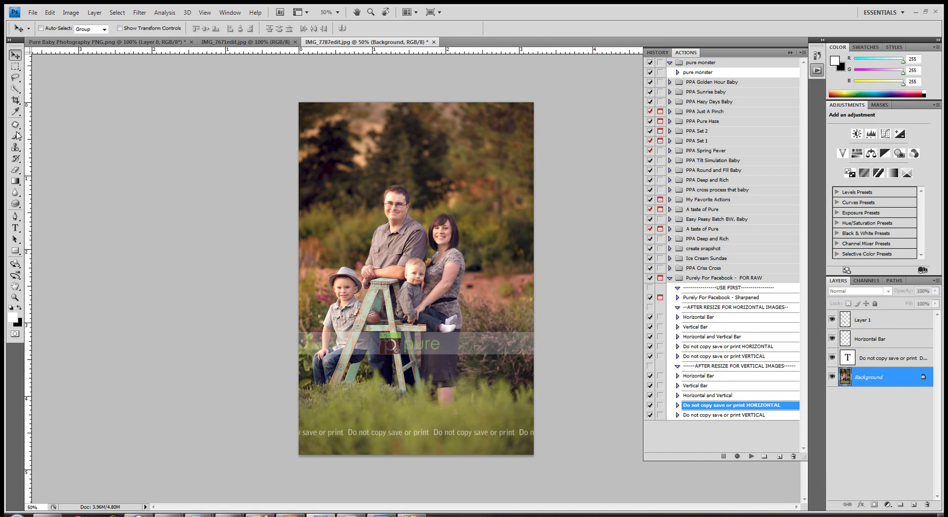
right_click(467, 434)
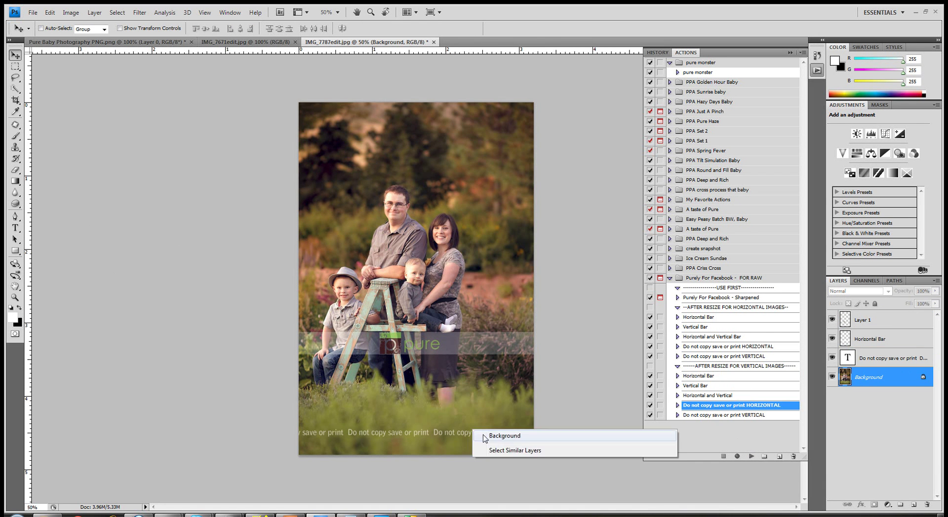
click(486, 435)
right_click(459, 437)
click(472, 438)
drag(468, 412, 463, 363)
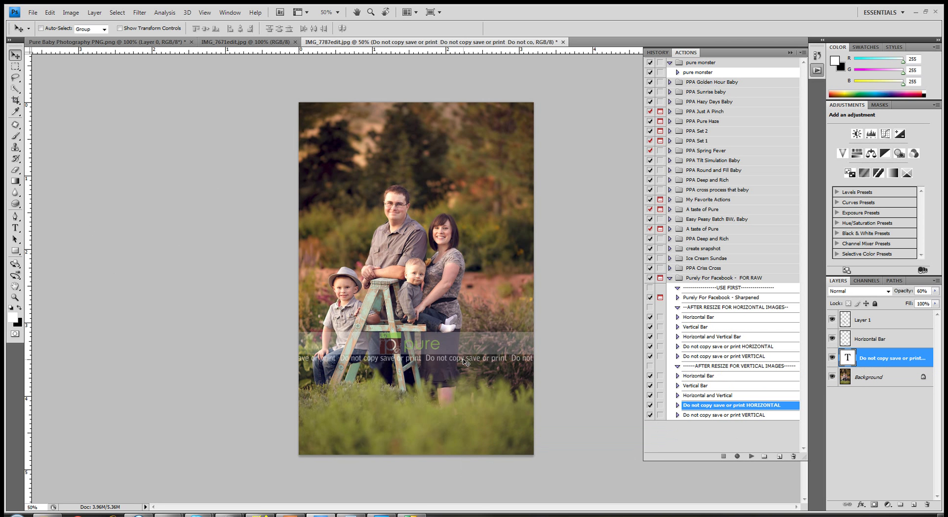
Run the 'Do not copy save or print VERTICAL' action and shift its text further right
click(710, 415)
click(750, 456)
right_click(455, 329)
right_click(455, 307)
click(462, 313)
drag(462, 313, 495, 310)
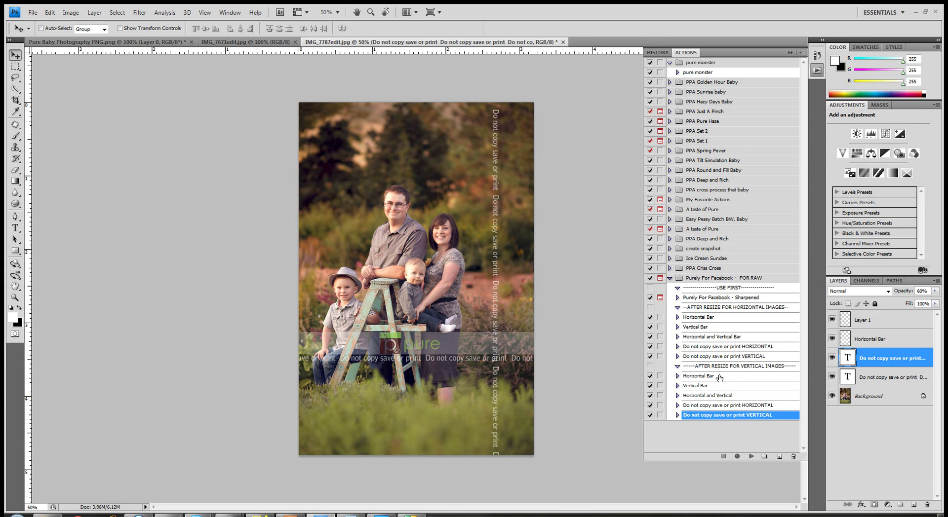